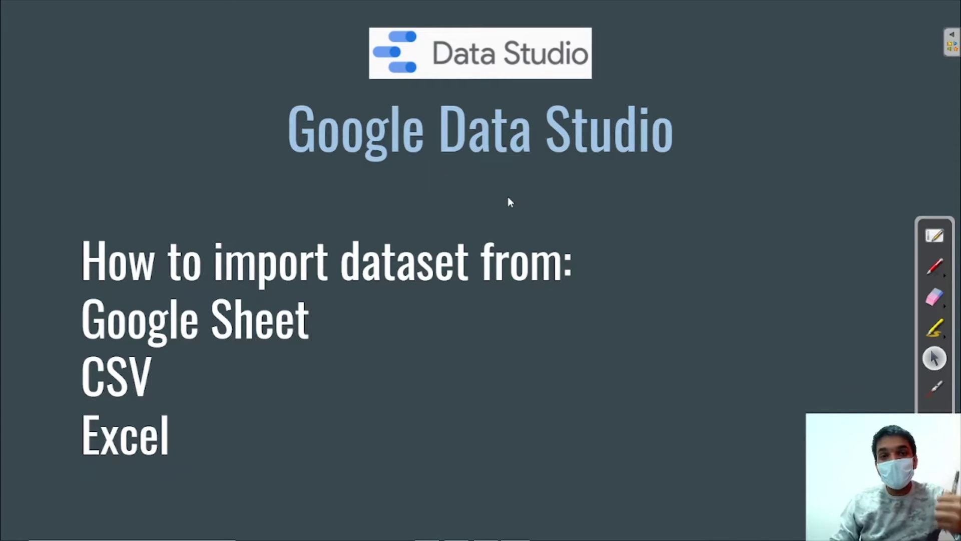
With the pen, write Import under the title and draw yellow arrows after Google Sheet and CSV.
{"action": "left_click", "coordinate": [933, 266]}
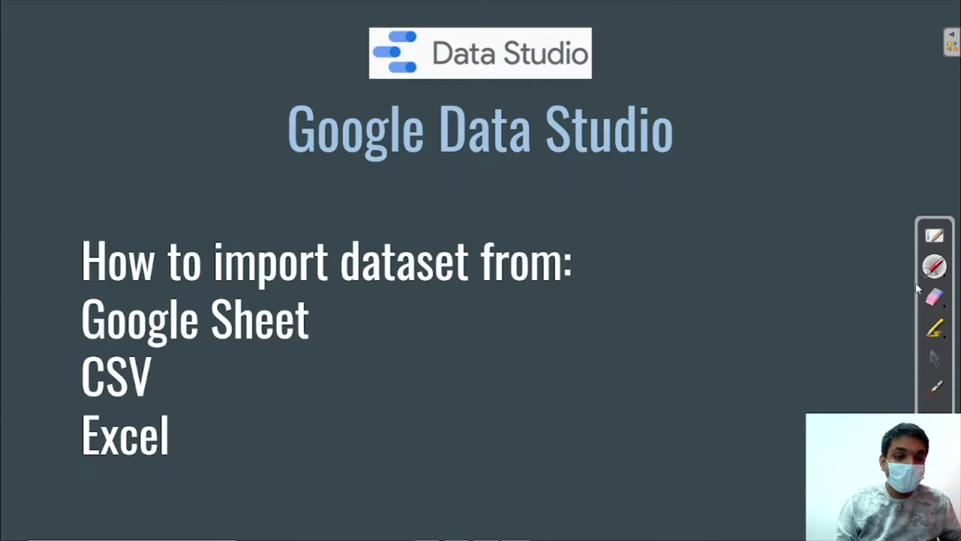
{"action": "mouse_move", "coordinate": [539, 189]}
{"action": "left_mouse_down"}
{"action": "mouse_move", "coordinate": [596, 201]}
{"action": "mouse_move", "coordinate": [660, 192]}
{"action": "left_mouse_up"}
{"action": "mouse_move", "coordinate": [325, 309]}
{"action": "left_mouse_down"}
{"action": "mouse_move", "coordinate": [351, 328]}
{"action": "mouse_move", "coordinate": [405, 312]}
{"action": "left_mouse_up"}
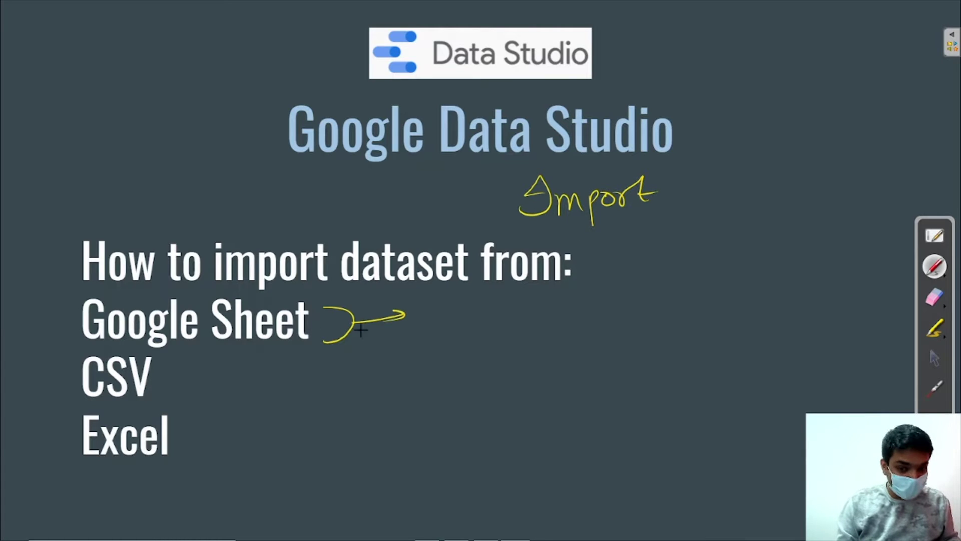
{"action": "left_click_drag", "start_coordinate": [191, 361], "coordinate": [205, 391]}
{"action": "left_click_drag", "start_coordinate": [212, 375], "coordinate": [239, 374]}
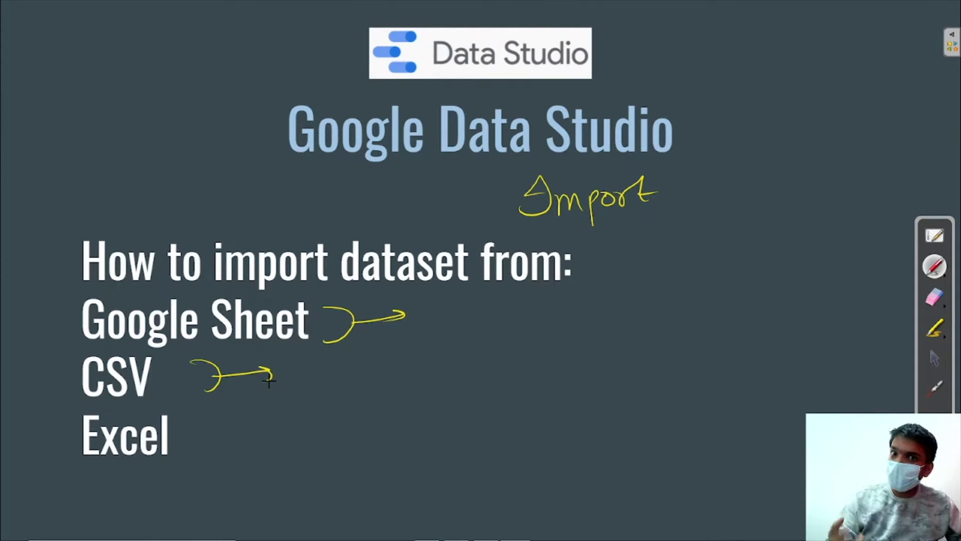
Write an underlined .csv note beside CSV, arrow the Excel option, then erase all ink.
{"action": "left_click", "coordinate": [381, 385]}
{"action": "mouse_move", "coordinate": [406, 367]}
{"action": "left_mouse_down"}
{"action": "mouse_move", "coordinate": [400, 385]}
{"action": "mouse_move", "coordinate": [450, 364]}
{"action": "left_mouse_up"}
{"action": "left_click_drag", "start_coordinate": [384, 403], "coordinate": [472, 379]}
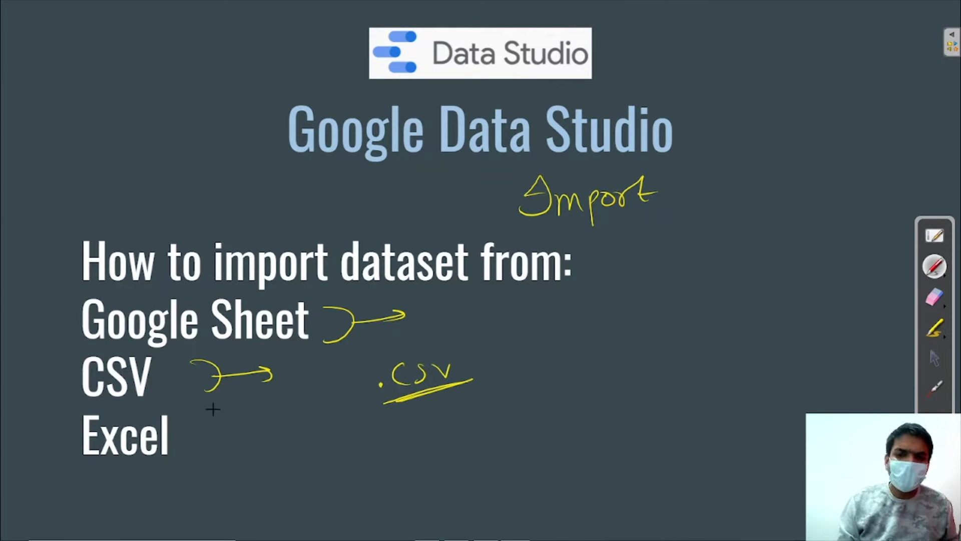
{"action": "left_click_drag", "start_coordinate": [210, 408], "coordinate": [230, 431]}
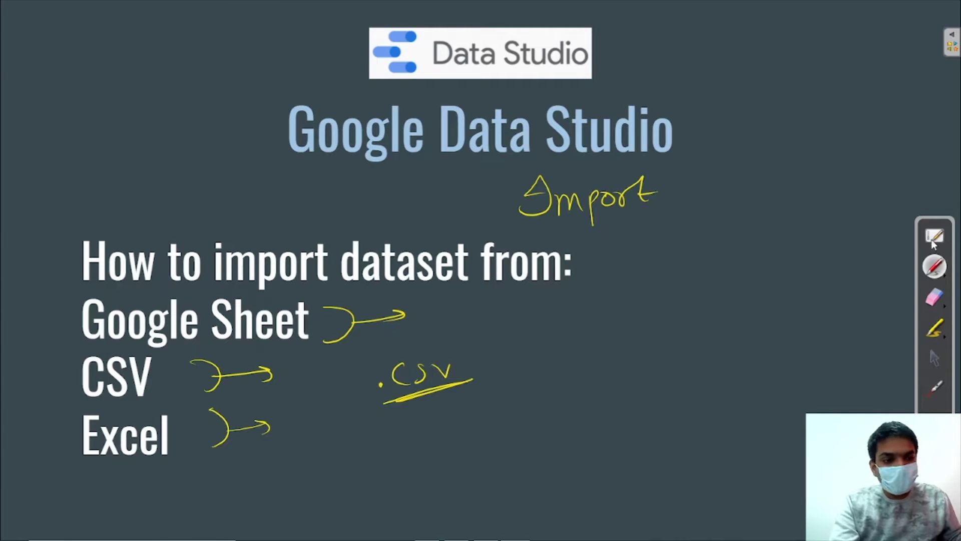
{"action": "left_click", "coordinate": [934, 297]}
{"action": "left_click", "coordinate": [901, 307]}
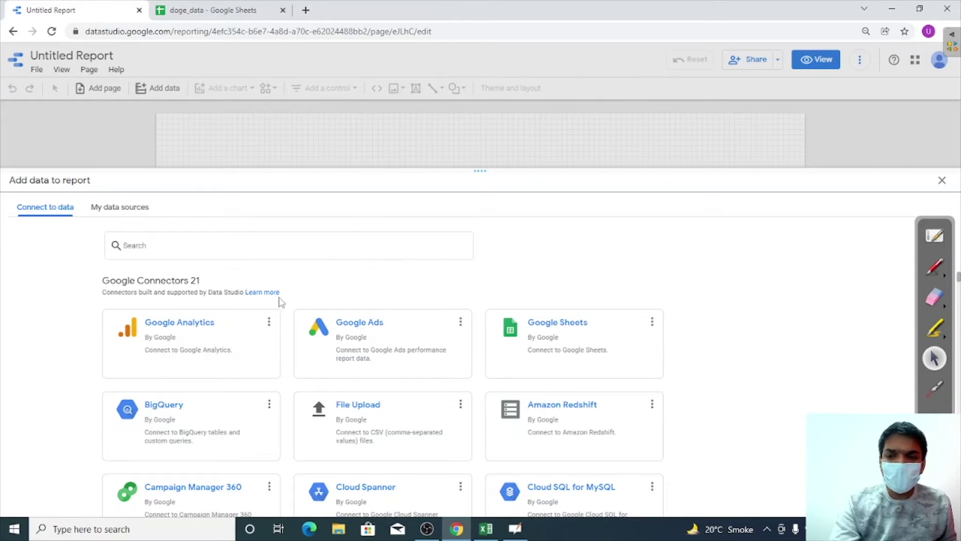
Browse the 21 Google and 476 partner connectors, then scroll back to the top.
{"action": "scroll", "coordinate": [72, 400], "scroll_direction": "down", "scroll_amount": 1}
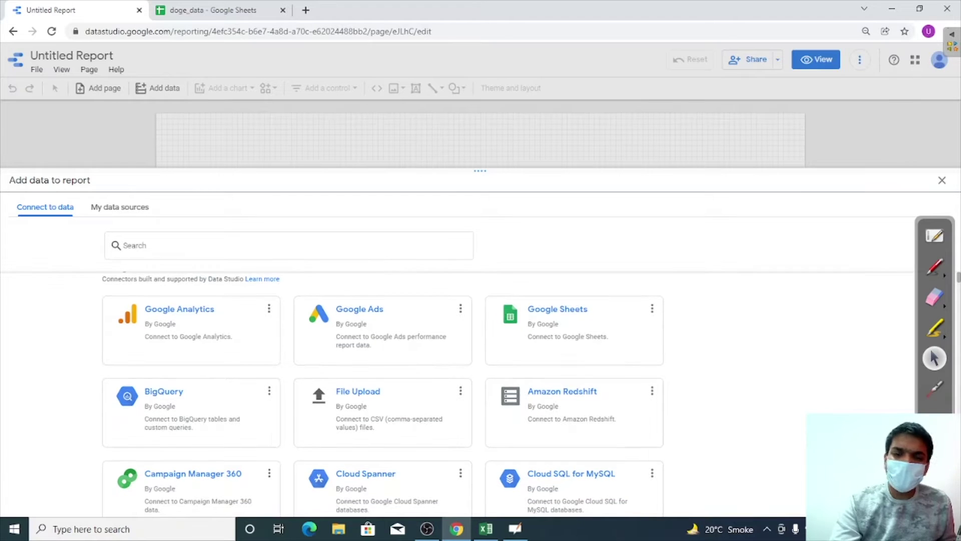
{"action": "scroll", "coordinate": [70, 385], "scroll_direction": "down", "scroll_amount": 1}
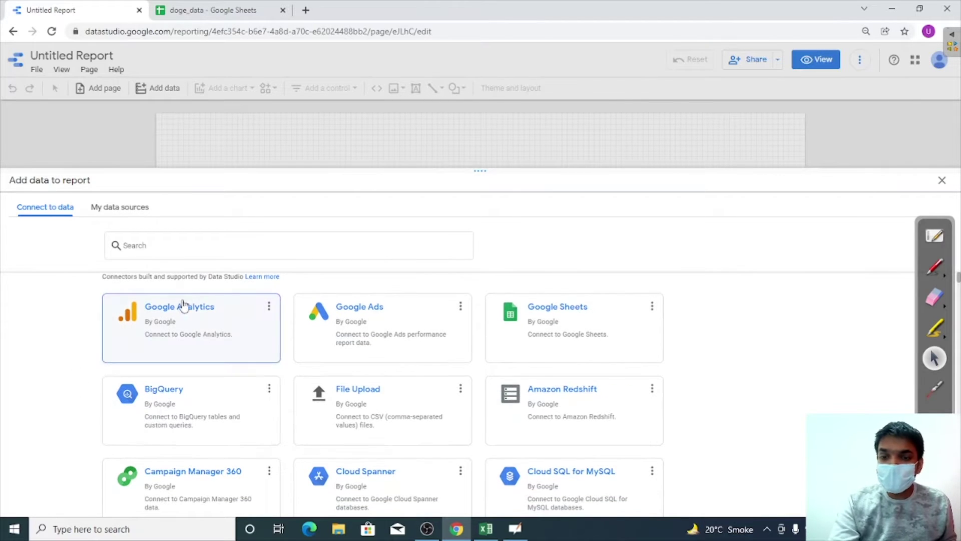
{"action": "scroll", "coordinate": [57, 413], "scroll_direction": "down", "scroll_amount": 1}
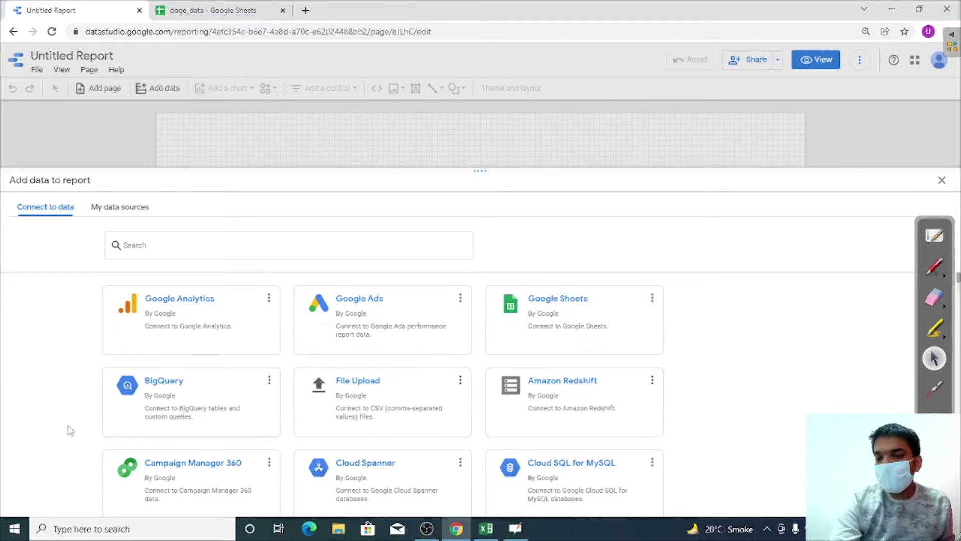
{"action": "scroll", "coordinate": [70, 430], "scroll_direction": "down", "scroll_amount": 1}
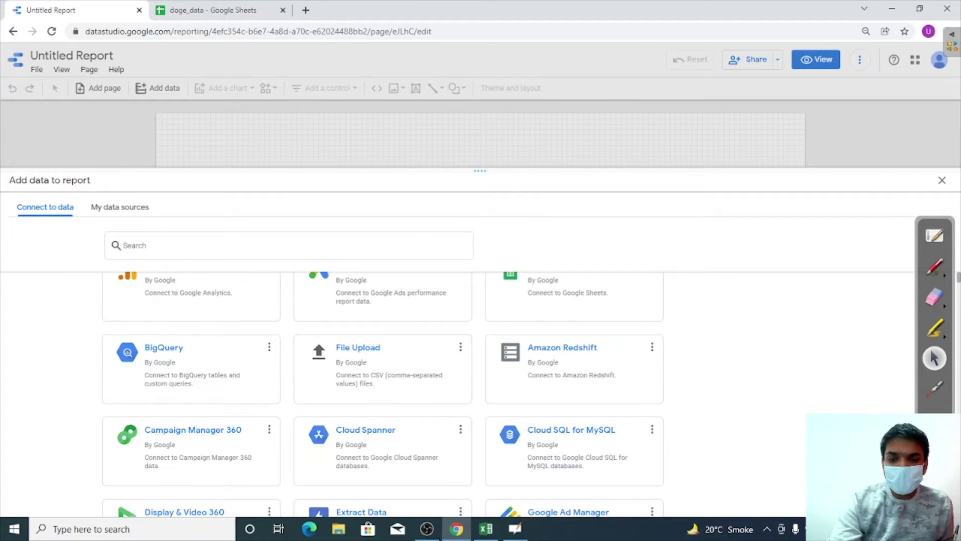
{"action": "scroll", "coordinate": [40, 386], "scroll_direction": "down", "scroll_amount": 3}
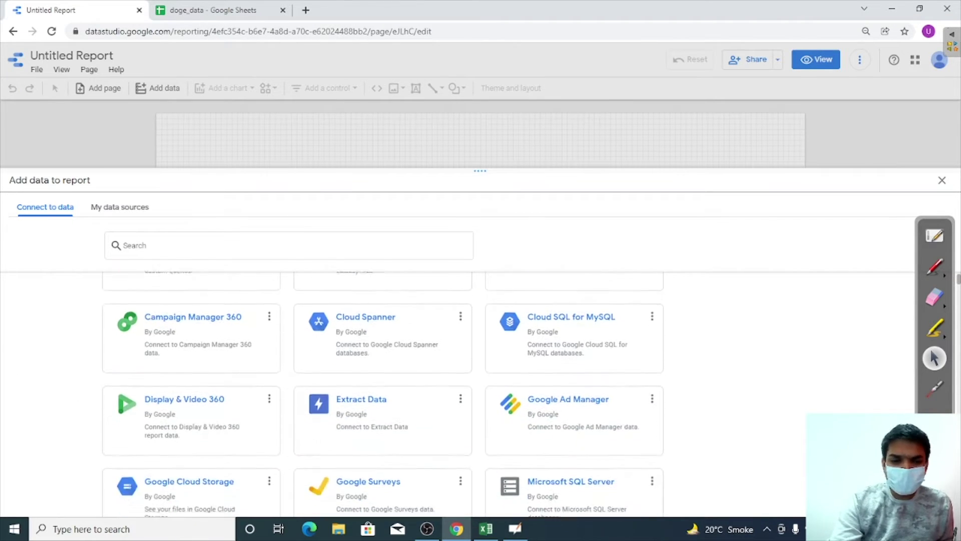
{"action": "scroll", "coordinate": [51, 325], "scroll_direction": "down", "scroll_amount": 2}
{"action": "scroll", "coordinate": [52, 368], "scroll_direction": "down", "scroll_amount": 2}
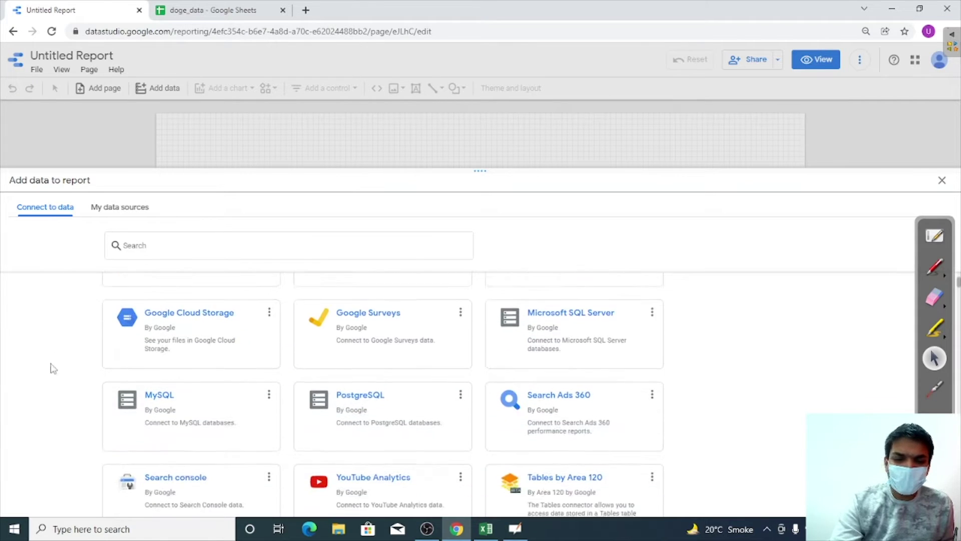
{"action": "scroll", "coordinate": [55, 368], "scroll_direction": "down", "scroll_amount": 1}
{"action": "scroll", "coordinate": [52, 350], "scroll_direction": "down", "scroll_amount": 1}
{"action": "scroll", "coordinate": [59, 345], "scroll_direction": "down", "scroll_amount": 1}
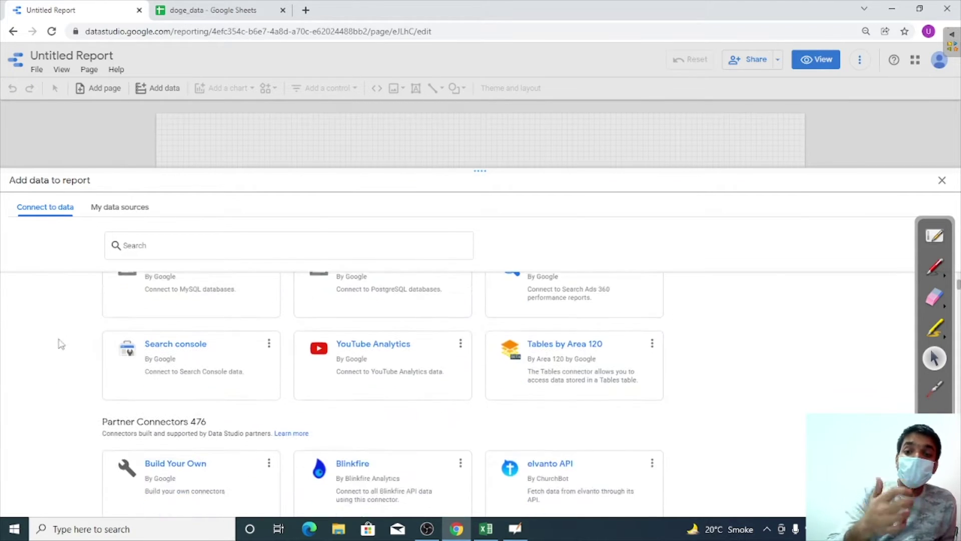
{"action": "scroll", "coordinate": [50, 350], "scroll_direction": "down", "scroll_amount": 1}
{"action": "scroll", "coordinate": [54, 358], "scroll_direction": "down", "scroll_amount": 2}
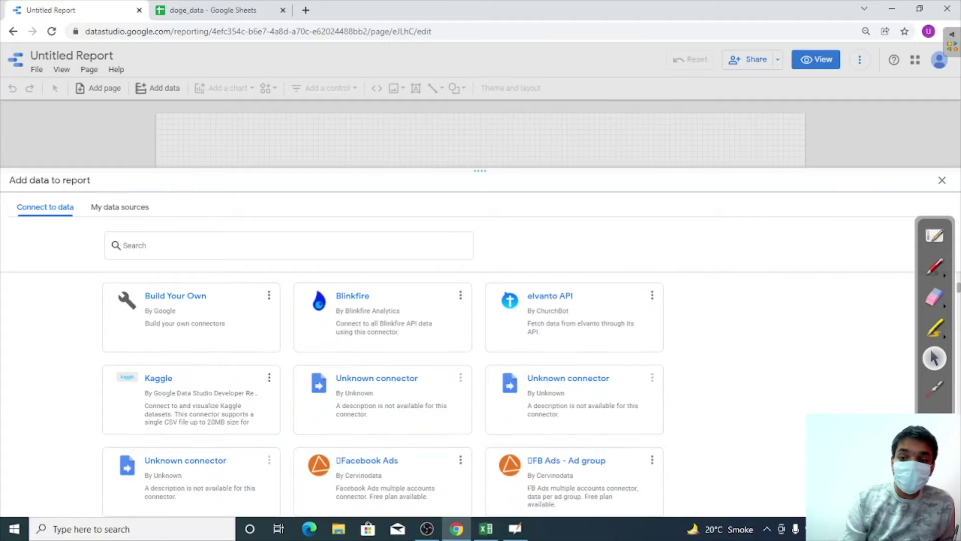
{"action": "scroll", "coordinate": [131, 367], "scroll_direction": "down", "scroll_amount": 1}
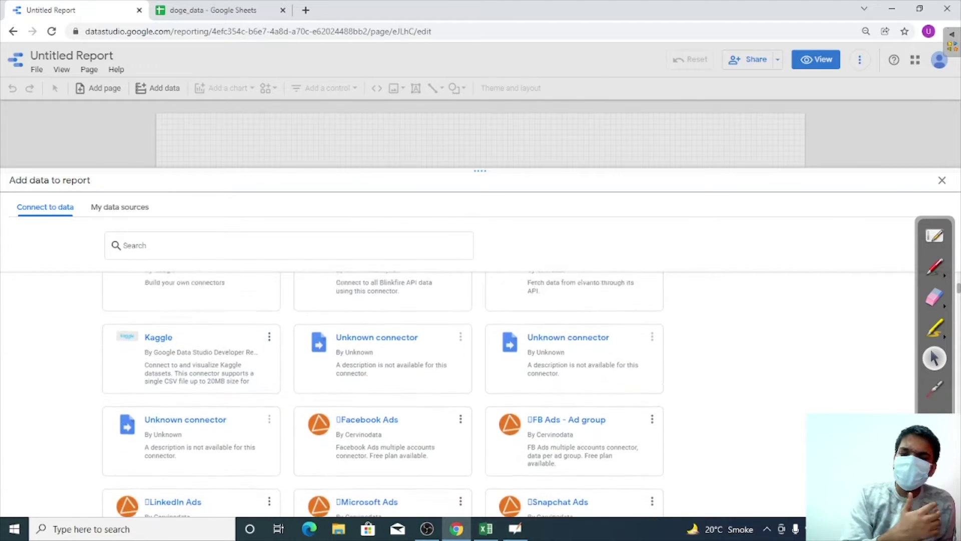
{"action": "scroll", "coordinate": [50, 430], "scroll_direction": "up", "scroll_amount": 3}
{"action": "scroll", "coordinate": [50, 441], "scroll_direction": "up", "scroll_amount": 3}
{"action": "scroll", "coordinate": [60, 398], "scroll_direction": "up", "scroll_amount": 3}
{"action": "scroll", "coordinate": [71, 335], "scroll_direction": "up", "scroll_amount": 5}
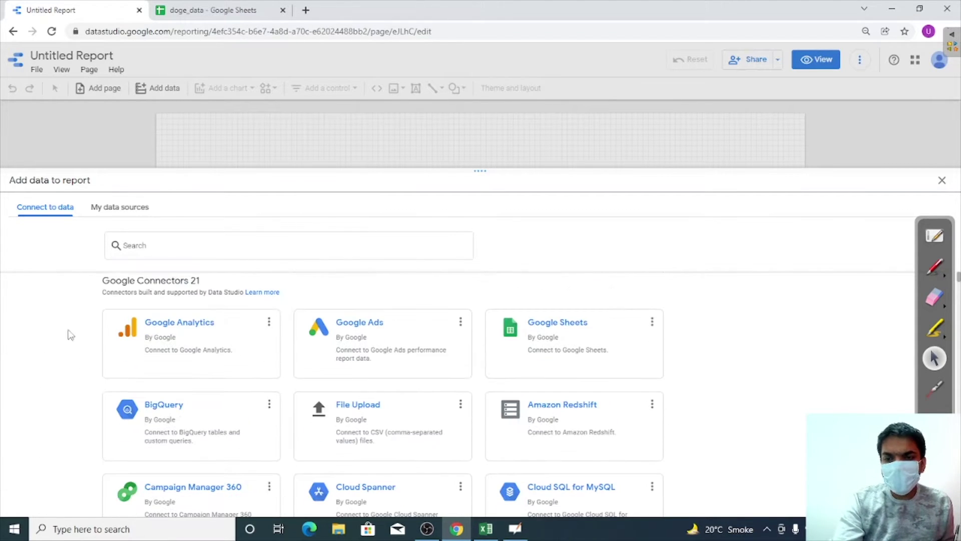
Add the doge_data coin_Dogecoin worksheet via Google Sheets, then switch to the doge_data spreadsheet.
{"action": "left_click", "coordinate": [580, 343]}
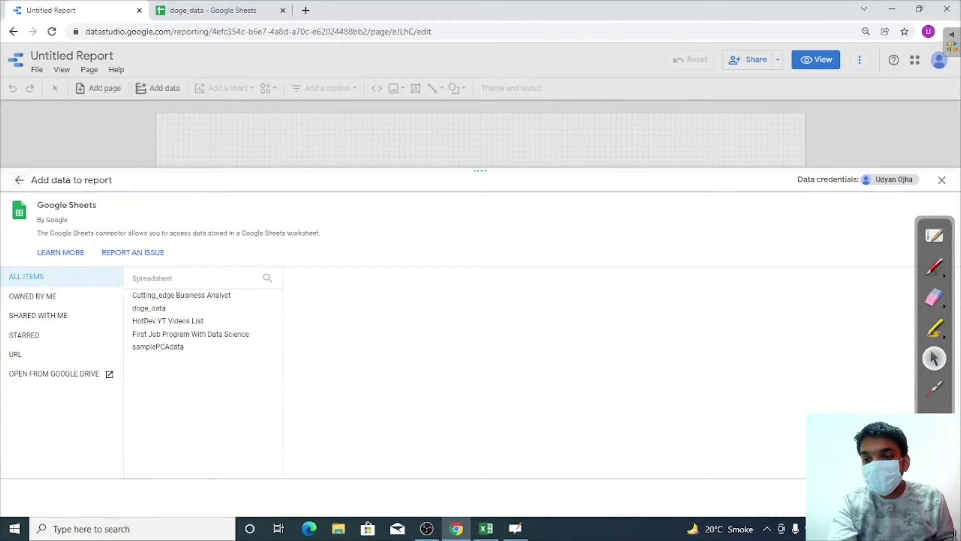
{"action": "left_click", "coordinate": [19, 180]}
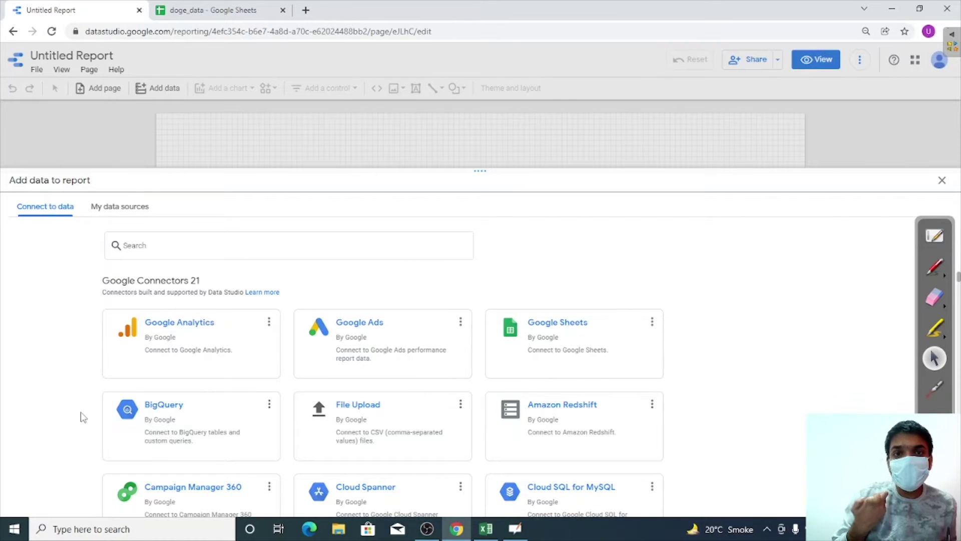
{"action": "left_click", "coordinate": [576, 349]}
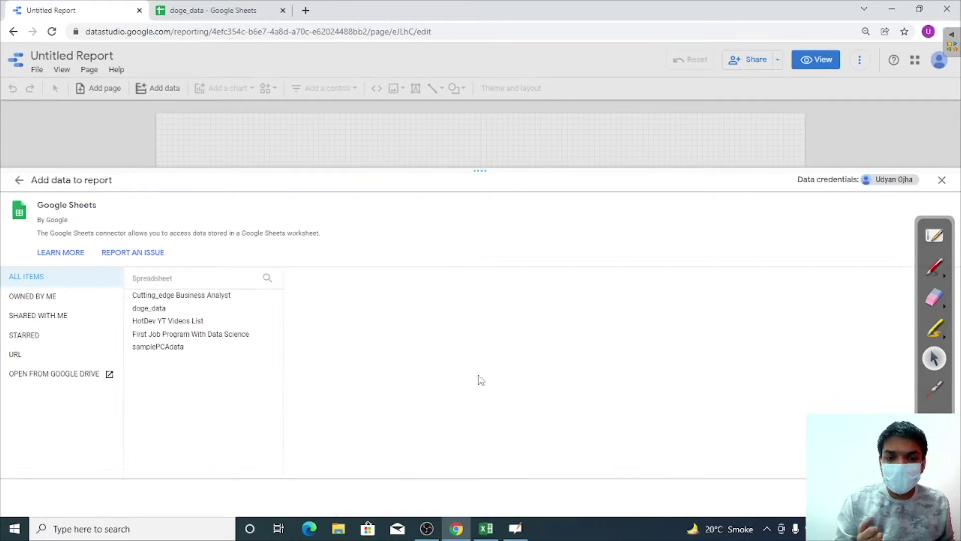
{"action": "left_click", "coordinate": [148, 309]}
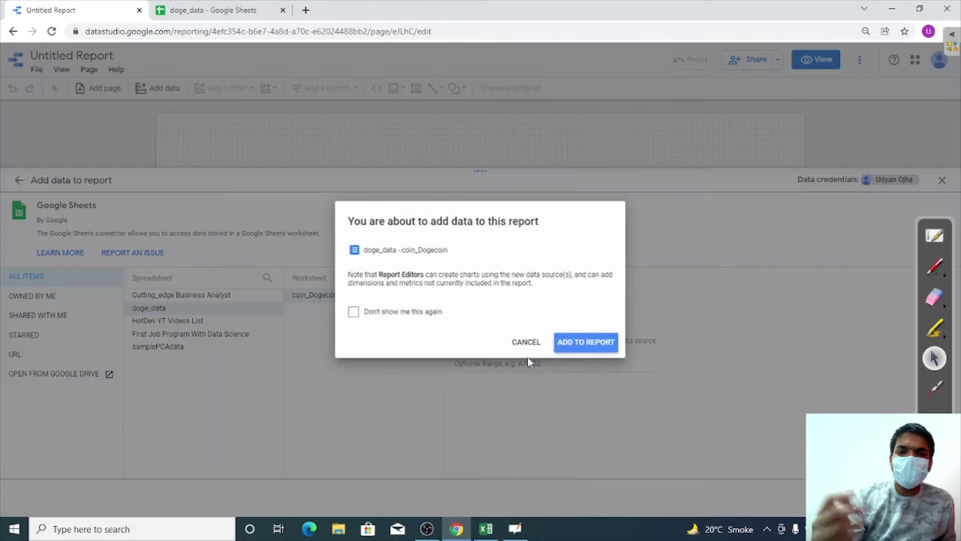
{"action": "left_click", "coordinate": [590, 342]}
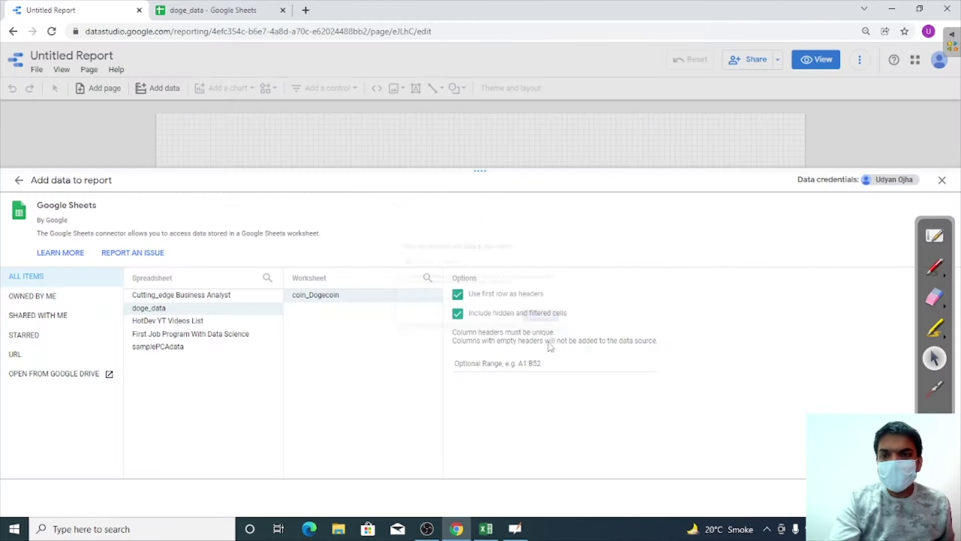
{"action": "left_click", "coordinate": [213, 10]}
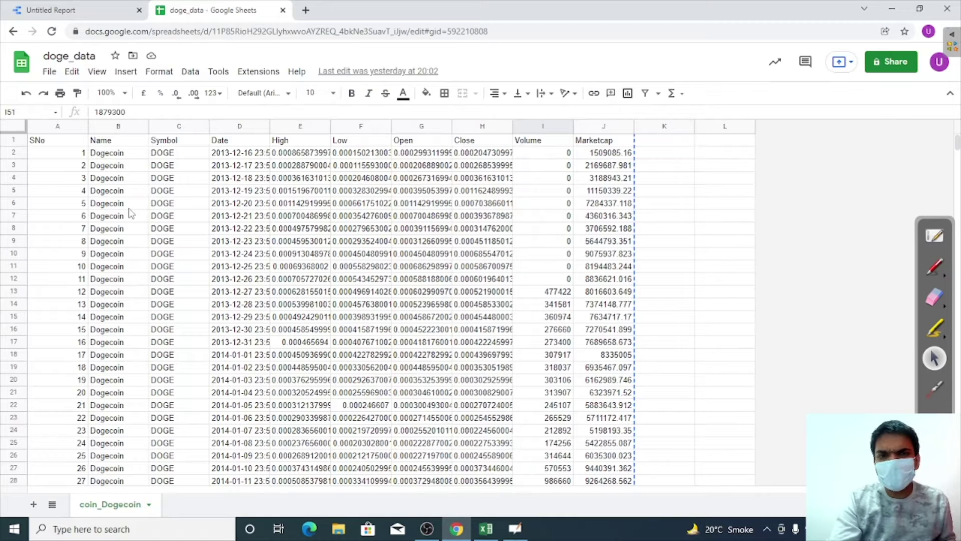
{"action": "left_click", "coordinate": [53, 143]}
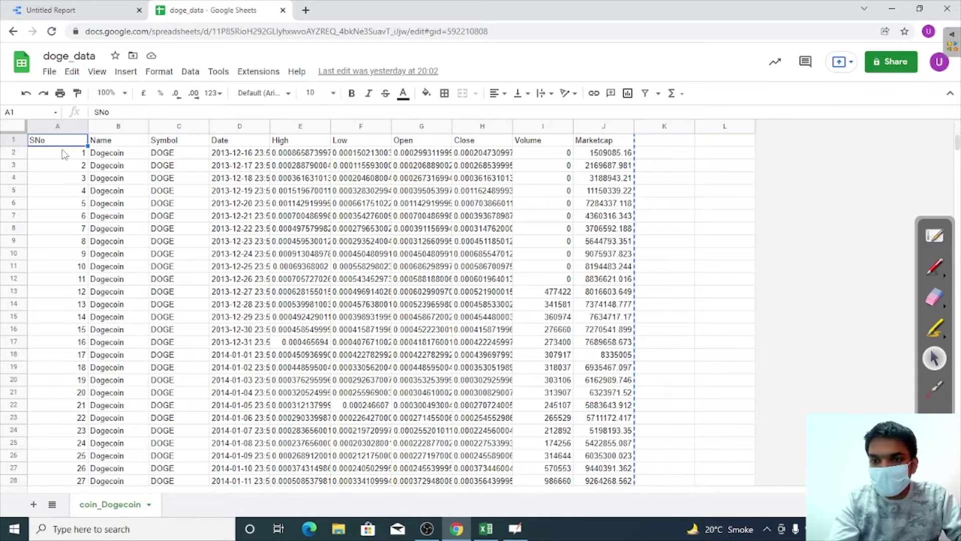
{"action": "key", "text": "shift+Down"}
{"action": "key", "text": "shift+Down"}
{"action": "key", "text": "shift+Down"}
{"action": "key", "text": "shift+Down"}
{"action": "key", "text": "shift+Down"}
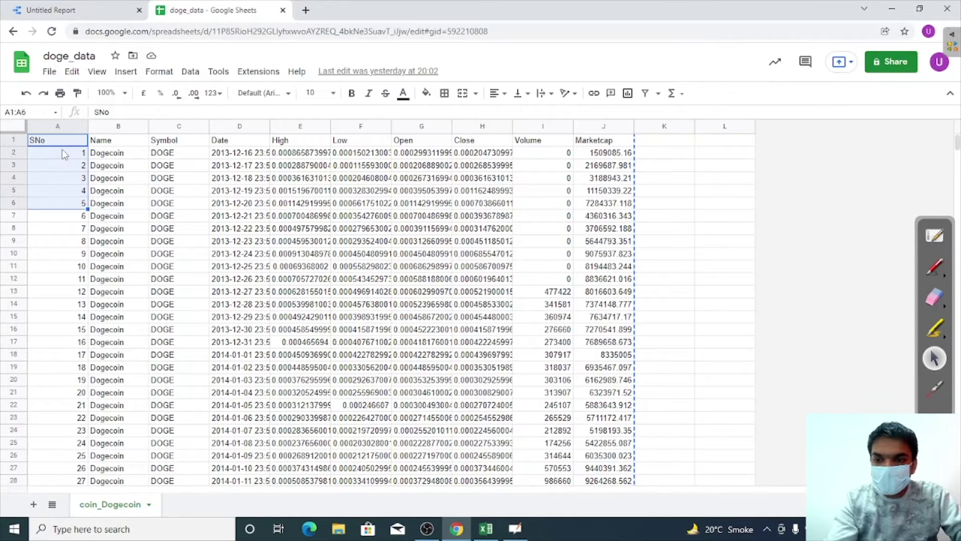
{"action": "key", "text": "shift+Down"}
{"action": "key", "text": "shift+Down"}
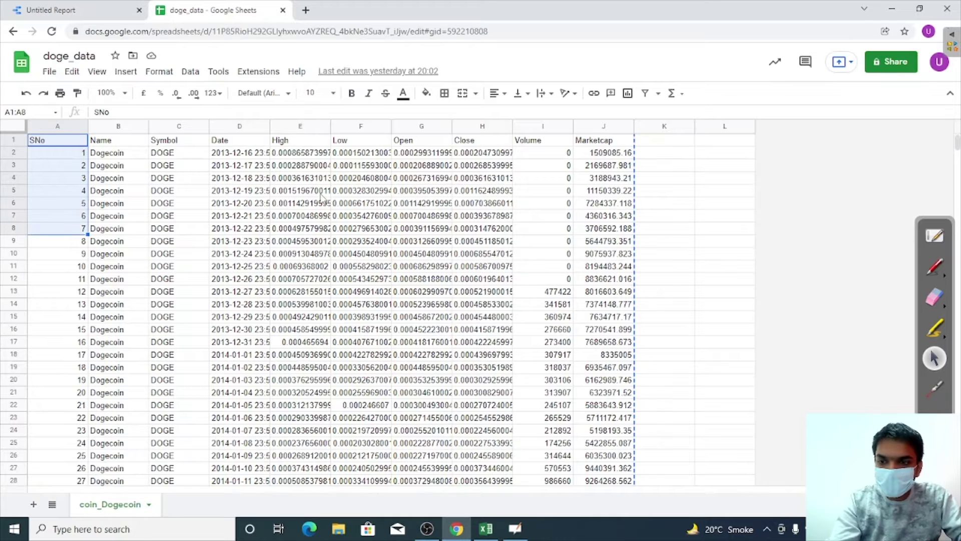
{"action": "key", "text": "shift+Down"}
{"action": "key", "text": "shift+Down"}
{"action": "key", "text": "shift+Down"}
{"action": "key", "text": "shift+Down"}
{"action": "key", "text": "shift+Down"}
{"action": "key", "text": "shift+Right"}
{"action": "key", "text": "shift+Right"}
{"action": "key", "text": "shift+Right"}
{"action": "key", "text": "shift+Right"}
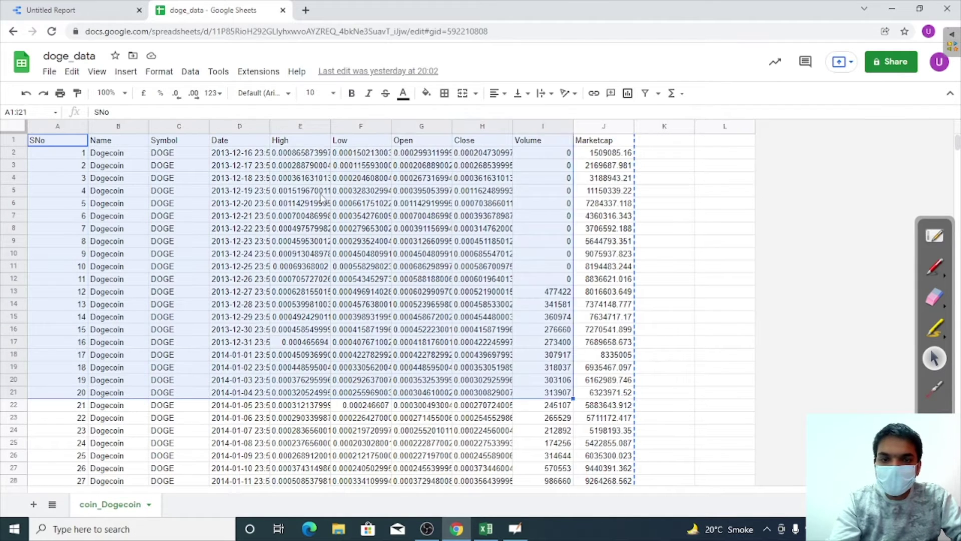
{"action": "key", "text": "shift+Right"}
{"action": "key", "text": "shift+Right"}
{"action": "key", "text": "shift+Right"}
{"action": "key", "text": "shift+Left"}
{"action": "key", "text": "shift+Left"}
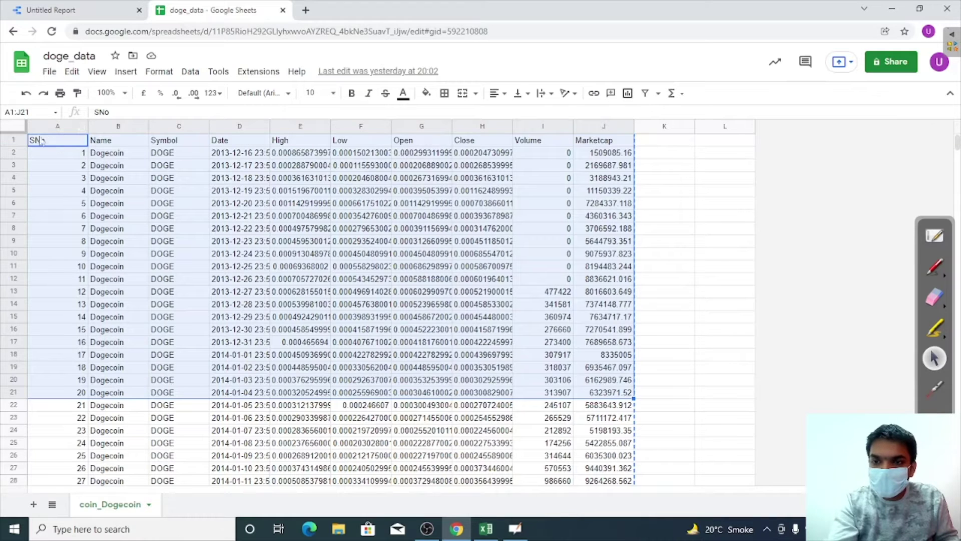
{"action": "left_click", "coordinate": [57, 126]}
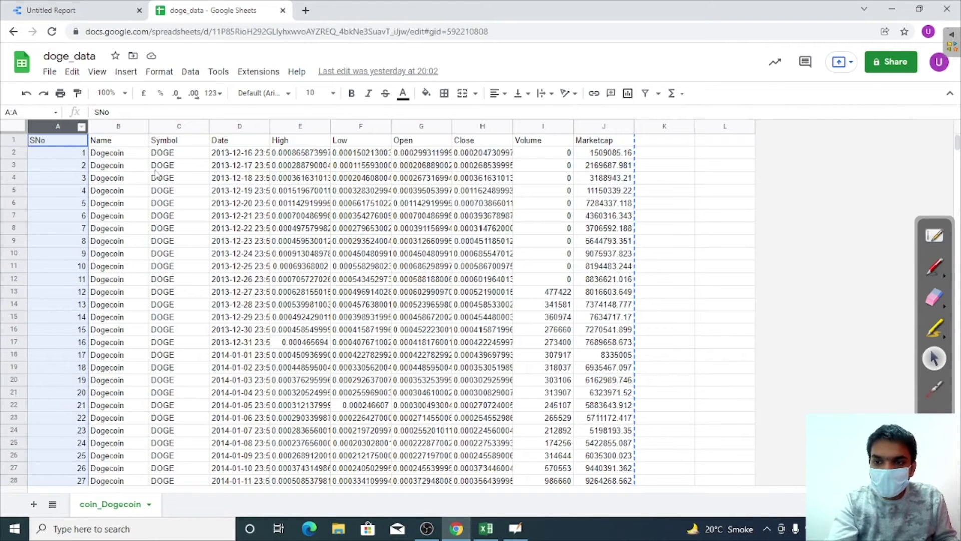
{"action": "left_click", "coordinate": [59, 141]}
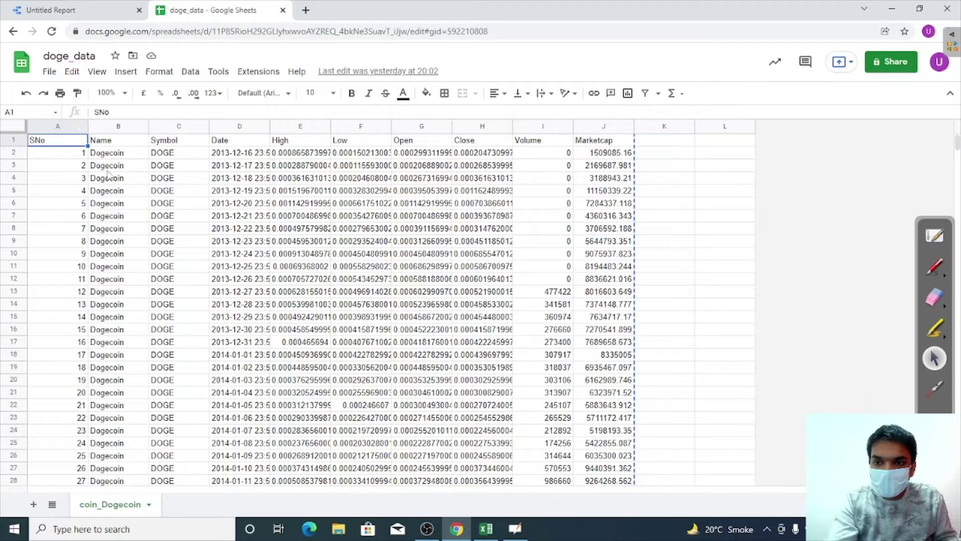
{"action": "left_click", "coordinate": [14, 392]}
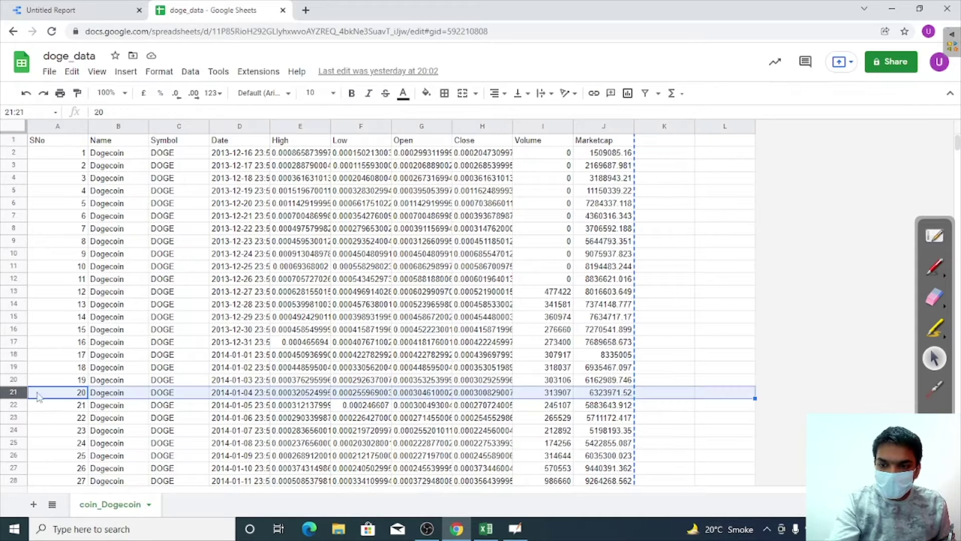
{"action": "left_click", "coordinate": [619, 395]}
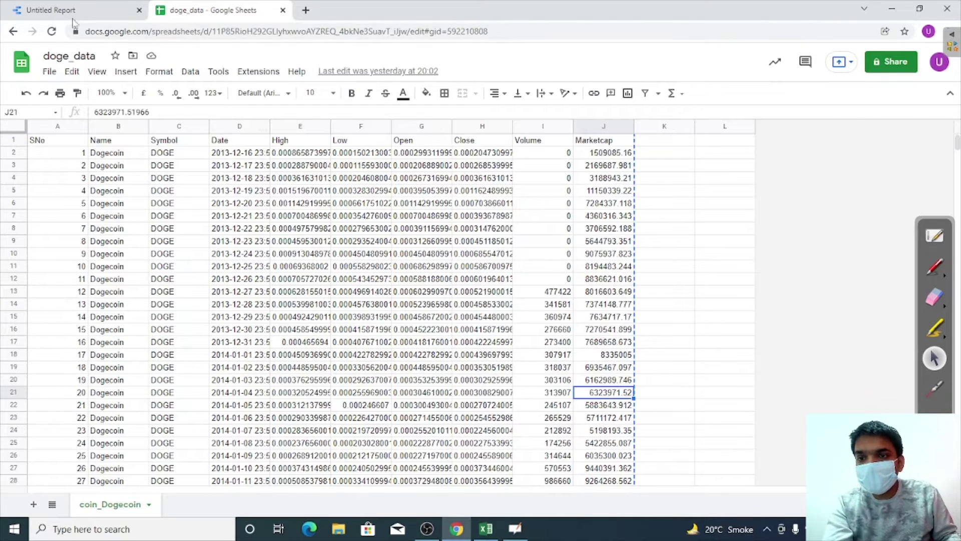
Return to the report tab and reset the browser zoom to 100%.
{"action": "left_click", "coordinate": [105, 11]}
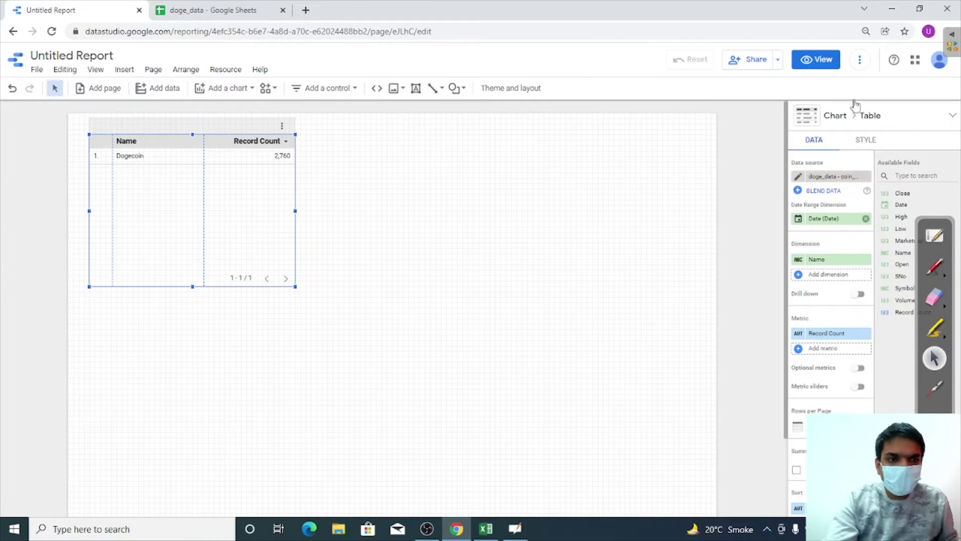
{"action": "left_click", "coordinate": [865, 32]}
{"action": "left_click", "coordinate": [852, 54]}
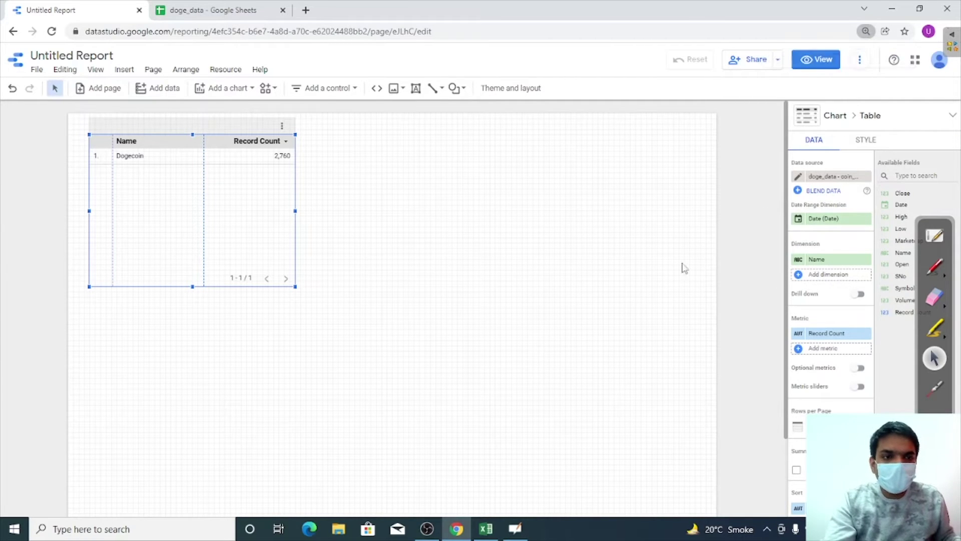
{"action": "left_click", "coordinate": [746, 283]}
{"action": "mouse_move", "coordinate": [181, 157]}
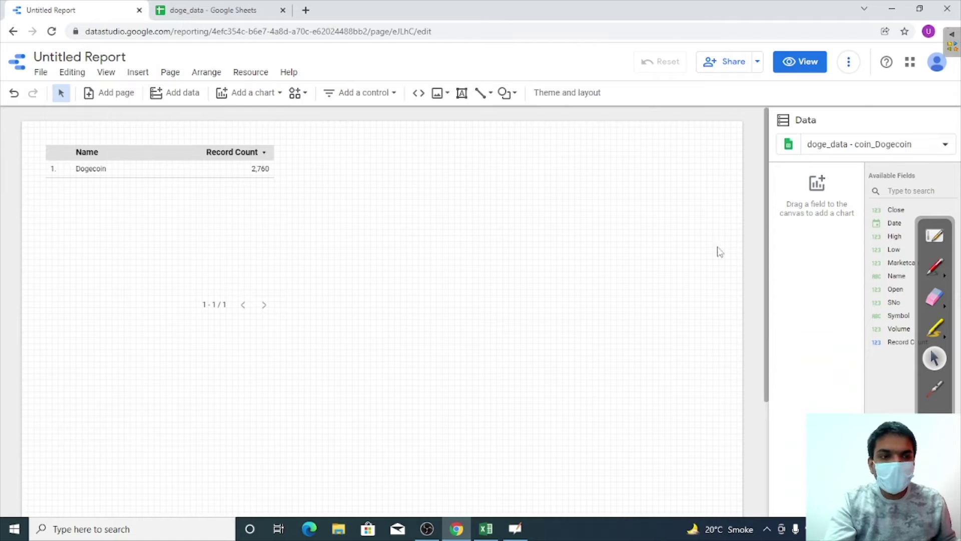
Set the table's dimension from Name to Date and its metric from Record Count to High.
{"action": "left_click", "coordinate": [181, 159]}
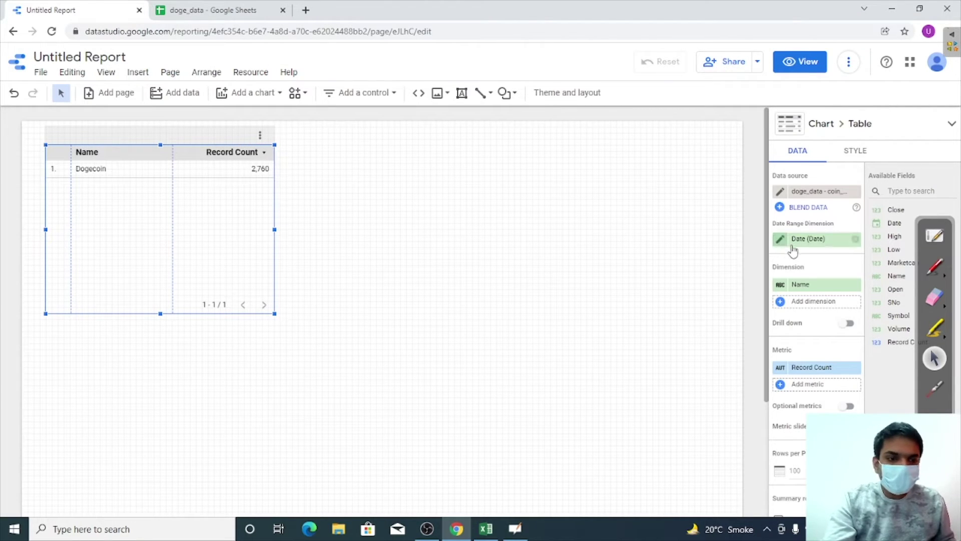
{"action": "left_click", "coordinate": [799, 284]}
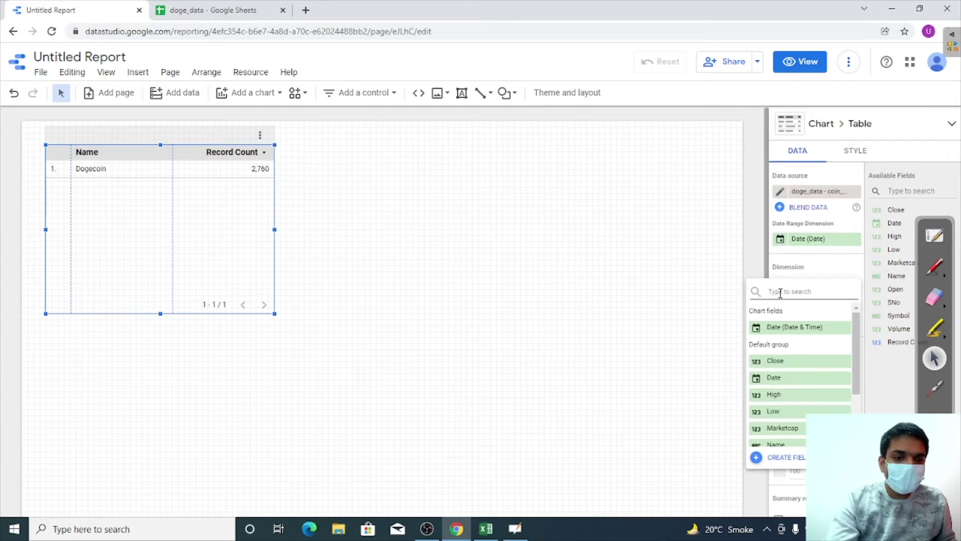
{"action": "left_click", "coordinate": [775, 378]}
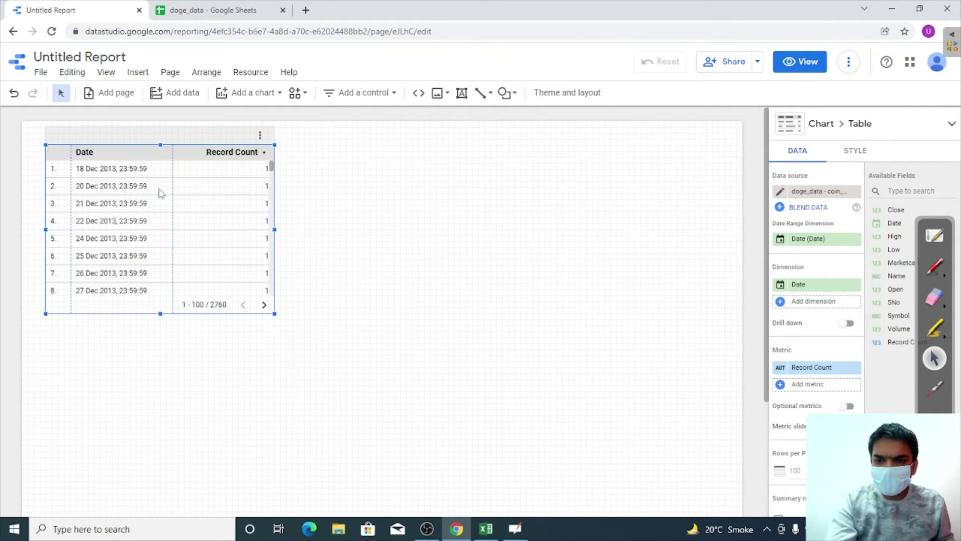
{"action": "left_click", "coordinate": [810, 371]}
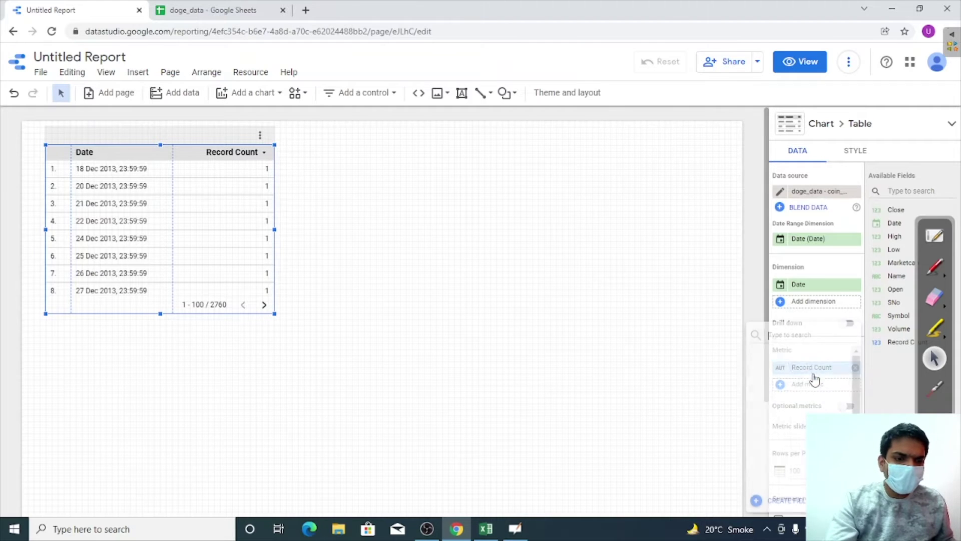
{"action": "left_click", "coordinate": [773, 438]}
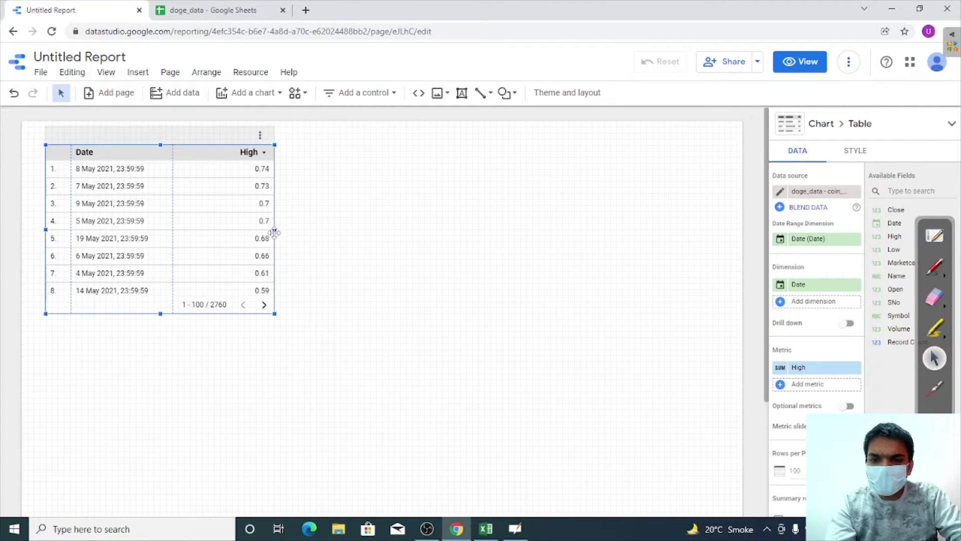
Widen the table, add Low as a second metric, and resize the High and Low columns.
{"action": "left_click_drag", "start_coordinate": [275, 229], "coordinate": [417, 215]}
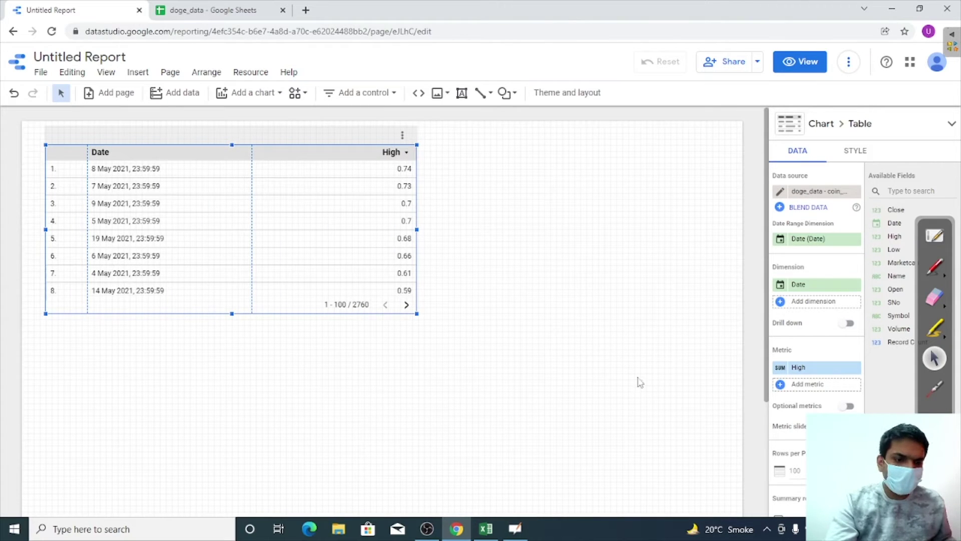
{"action": "left_click", "coordinate": [787, 385]}
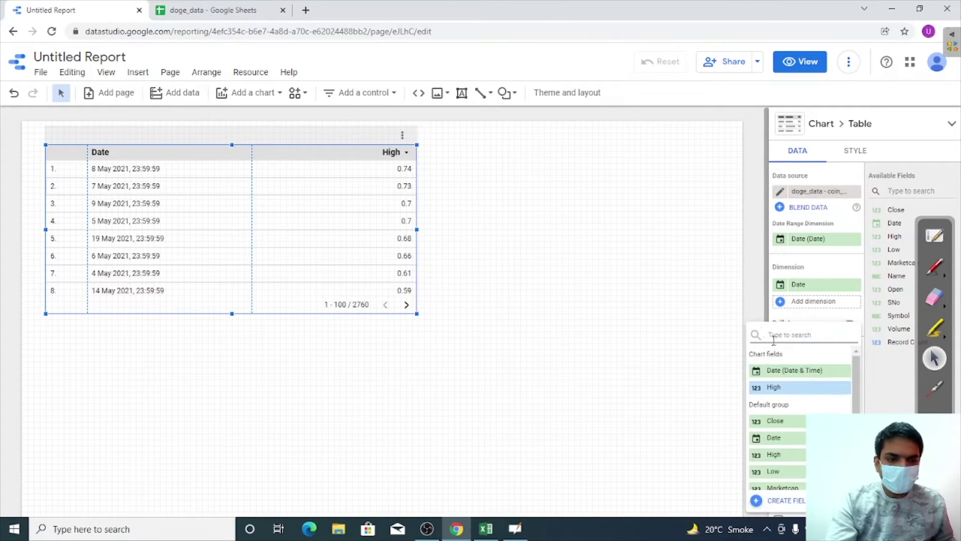
{"action": "type", "text": "low"}
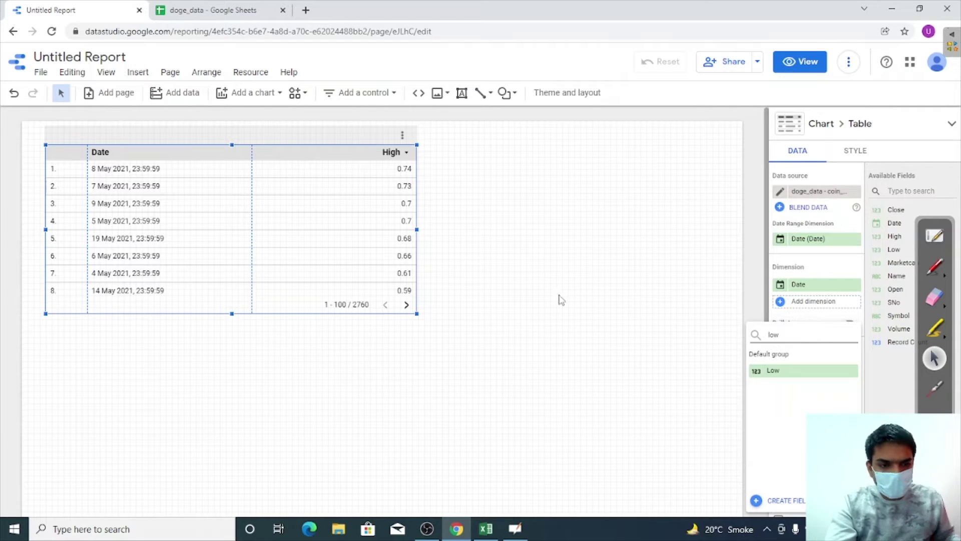
{"action": "left_click", "coordinate": [763, 370]}
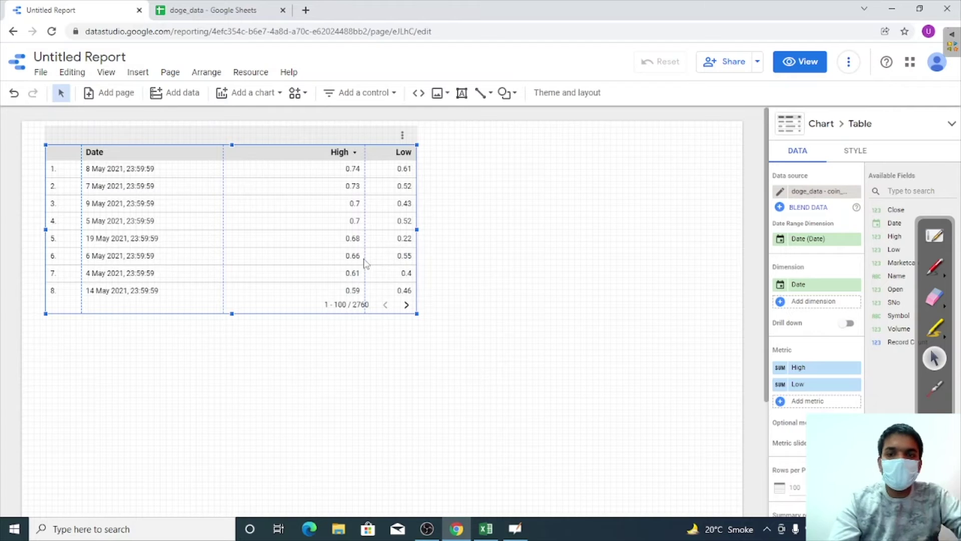
{"action": "left_click_drag", "start_coordinate": [365, 230], "coordinate": [330, 231]}
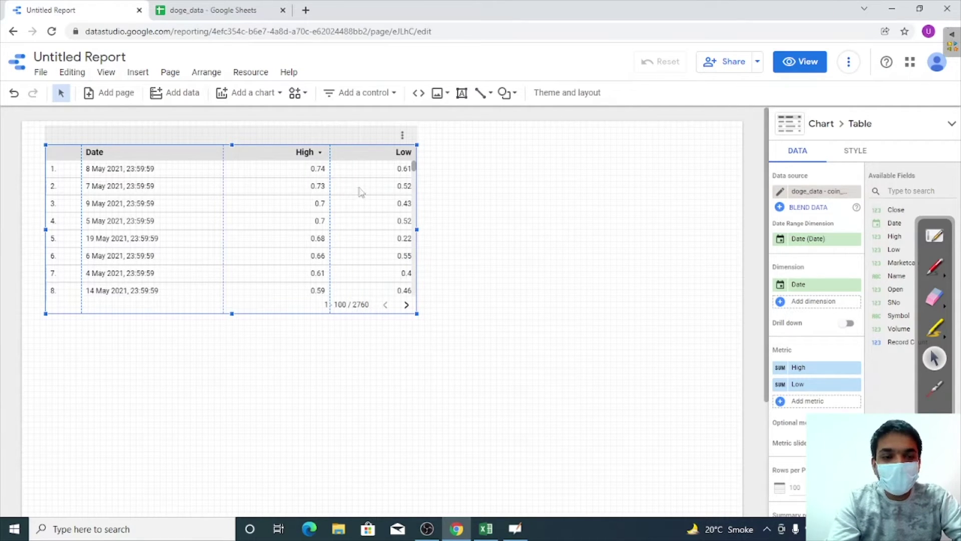
Change the High field's type to Currency, USD - US Dollar, and close its settings.
{"action": "mouse_move", "coordinate": [817, 367]}
{"action": "left_click", "coordinate": [780, 371]}
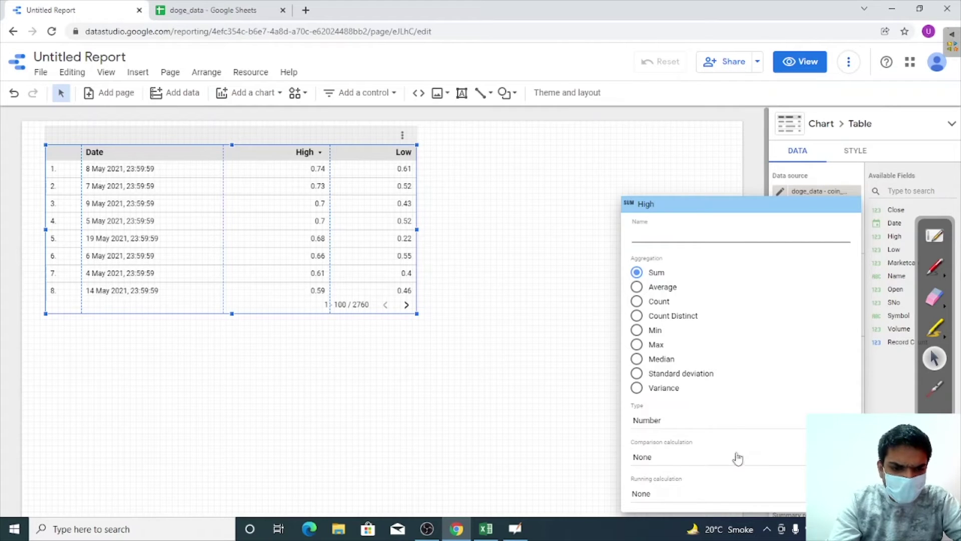
{"action": "left_click", "coordinate": [736, 425]}
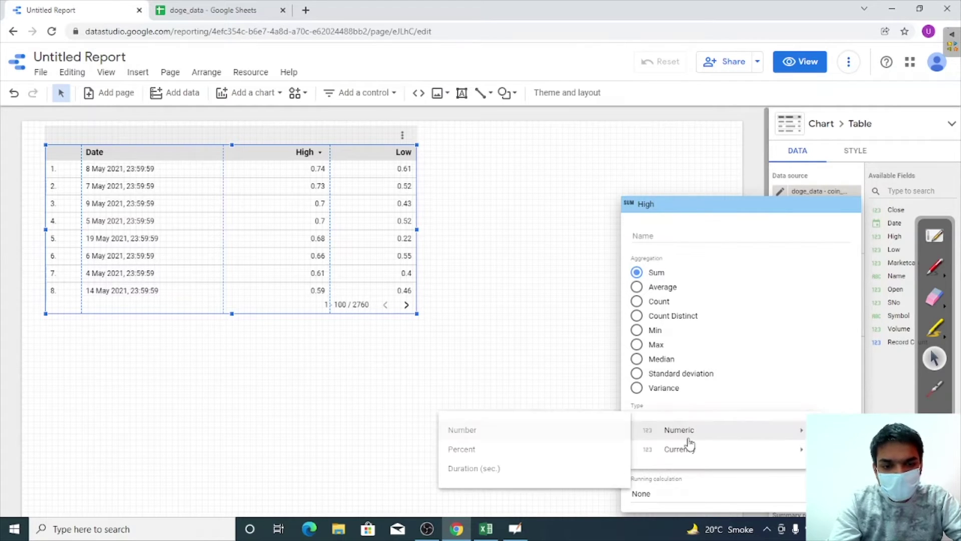
{"action": "mouse_move", "coordinate": [680, 449]}
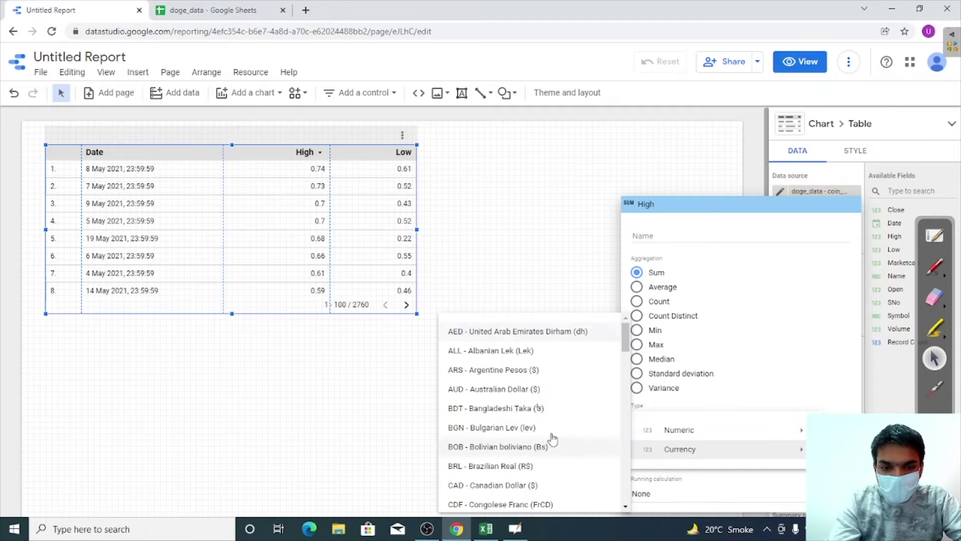
{"action": "scroll", "coordinate": [541, 430], "scroll_direction": "down", "scroll_amount": 2}
{"action": "scroll", "coordinate": [542, 430], "scroll_direction": "down", "scroll_amount": 1}
{"action": "scroll", "coordinate": [542, 430], "scroll_direction": "down", "scroll_amount": 2}
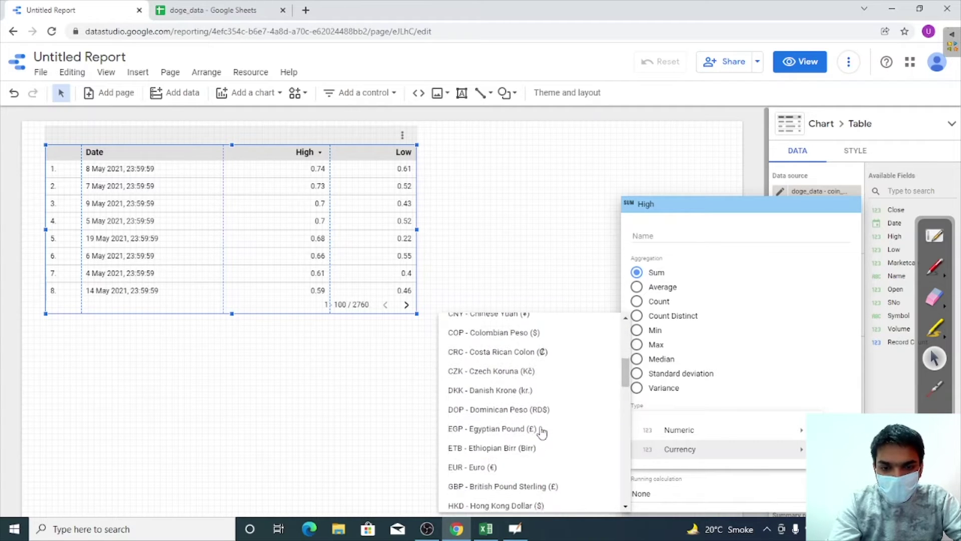
{"action": "scroll", "coordinate": [494, 429], "scroll_direction": "down", "scroll_amount": 3}
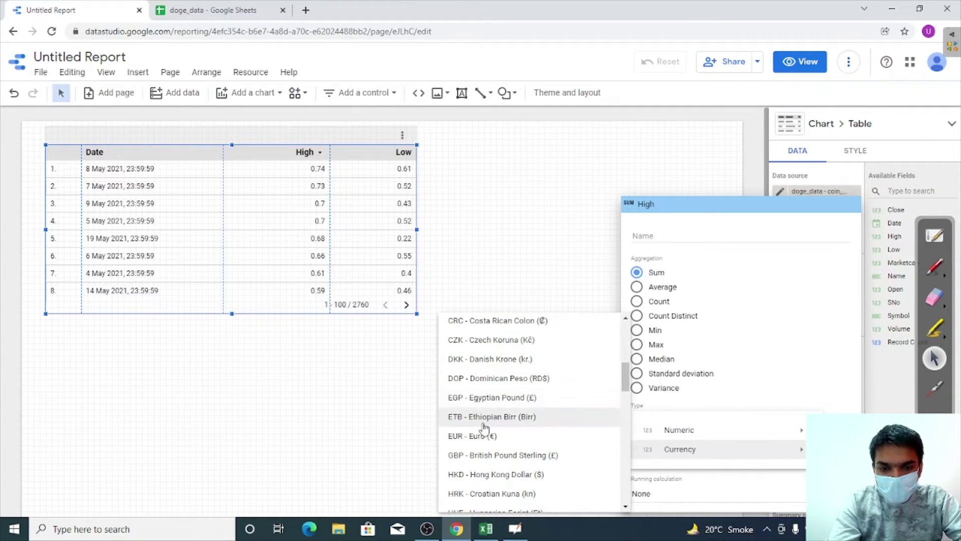
{"action": "scroll", "coordinate": [486, 418], "scroll_direction": "down", "scroll_amount": 2}
{"action": "scroll", "coordinate": [484, 425], "scroll_direction": "down", "scroll_amount": 1}
{"action": "scroll", "coordinate": [483, 429], "scroll_direction": "down", "scroll_amount": 2}
{"action": "scroll", "coordinate": [484, 429], "scroll_direction": "down", "scroll_amount": 3}
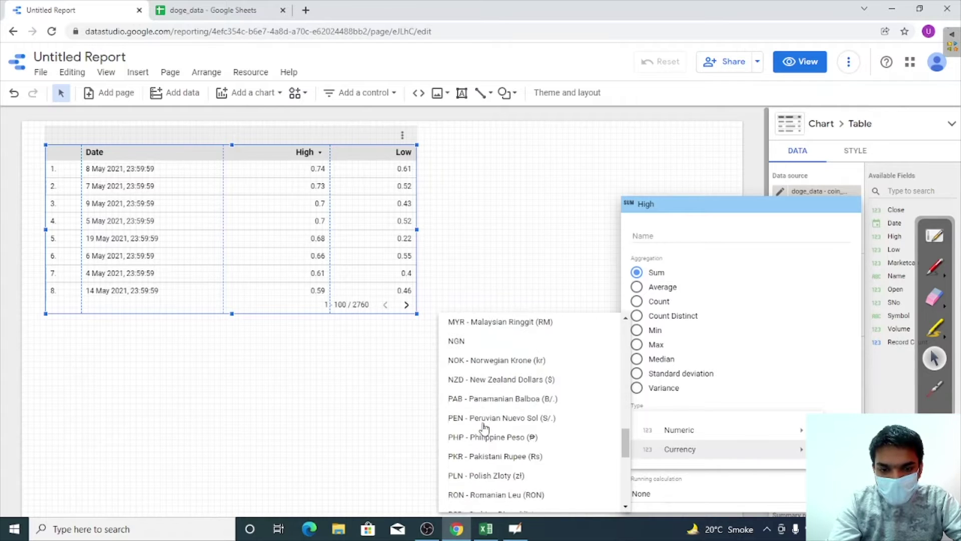
{"action": "scroll", "coordinate": [484, 429], "scroll_direction": "down", "scroll_amount": 1}
{"action": "scroll", "coordinate": [483, 429], "scroll_direction": "down", "scroll_amount": 1}
{"action": "scroll", "coordinate": [484, 427], "scroll_direction": "down", "scroll_amount": 2}
{"action": "scroll", "coordinate": [484, 425], "scroll_direction": "down", "scroll_amount": 1}
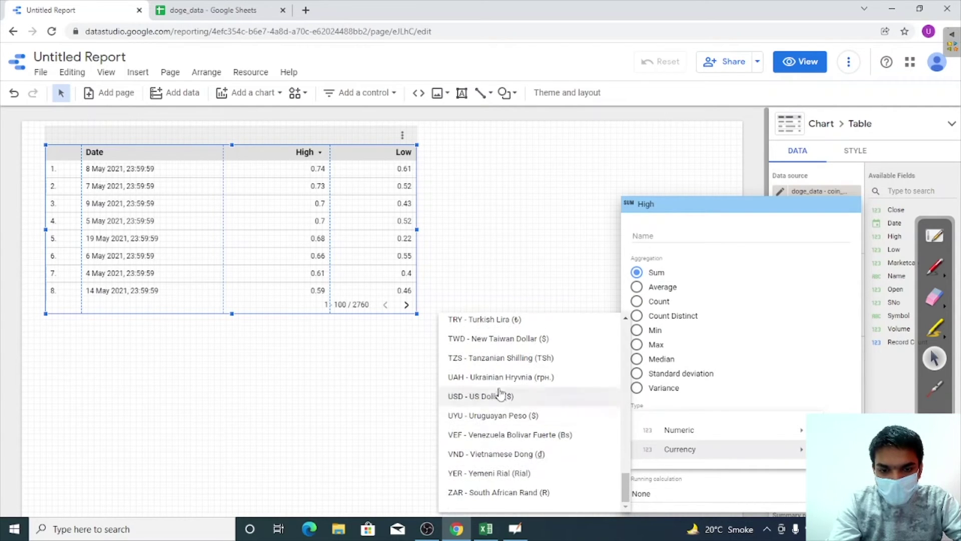
{"action": "left_click", "coordinate": [501, 395]}
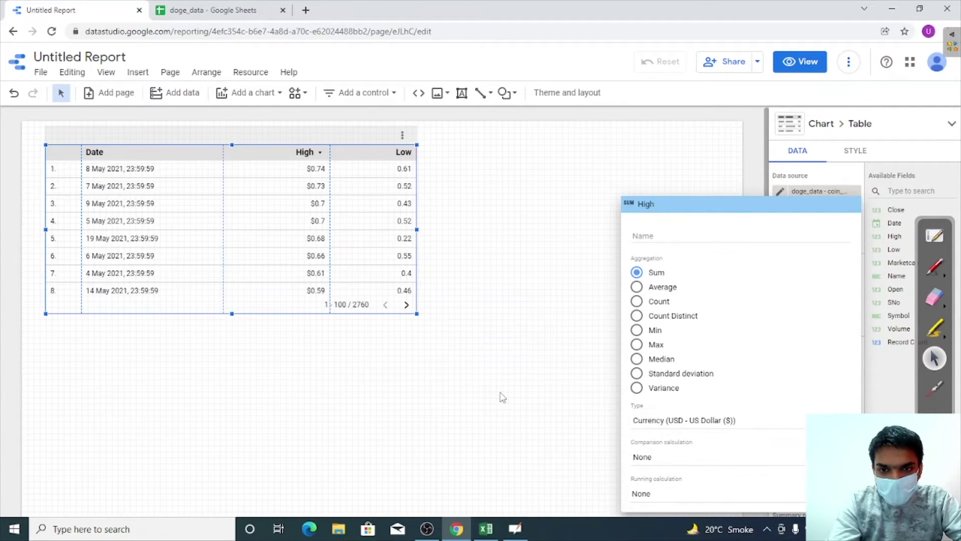
{"action": "left_click", "coordinate": [502, 396]}
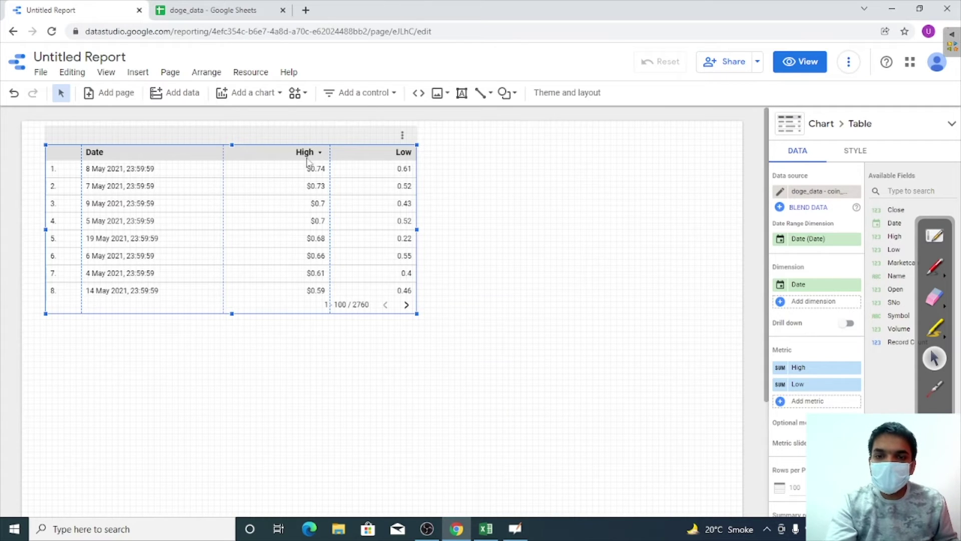
Change the Low field's type to Currency, USD - US Dollar, and close its settings.
{"action": "left_click", "coordinate": [781, 385]}
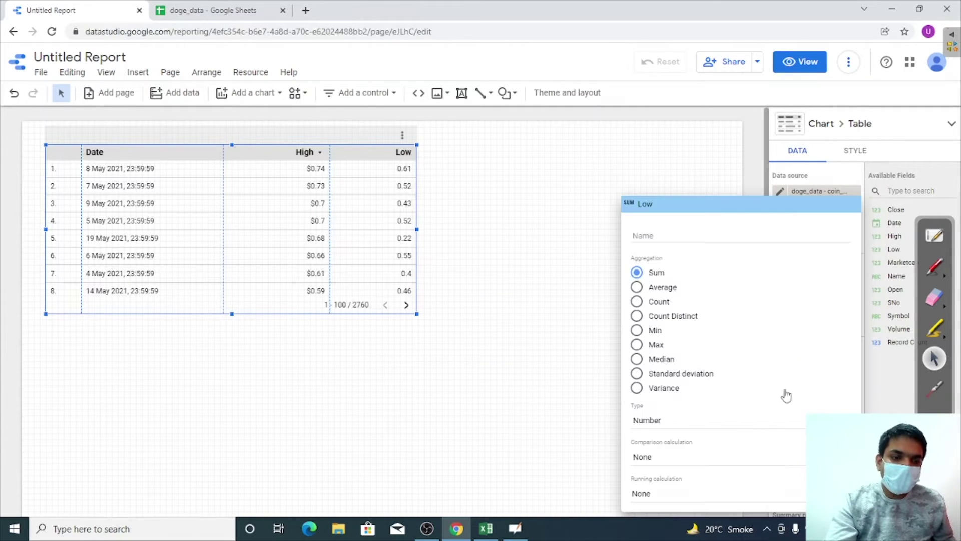
{"action": "left_click", "coordinate": [671, 429]}
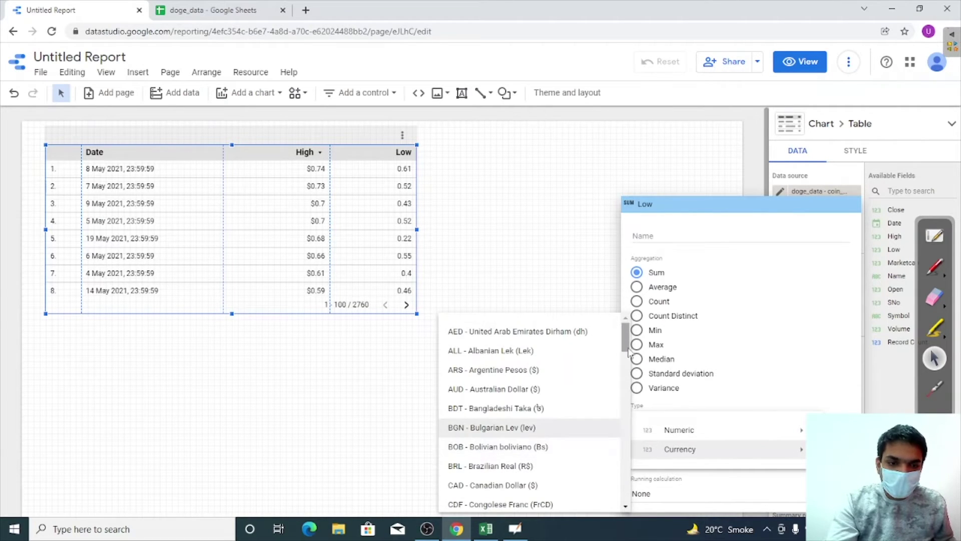
{"action": "left_click_drag", "start_coordinate": [626, 337], "coordinate": [626, 498]}
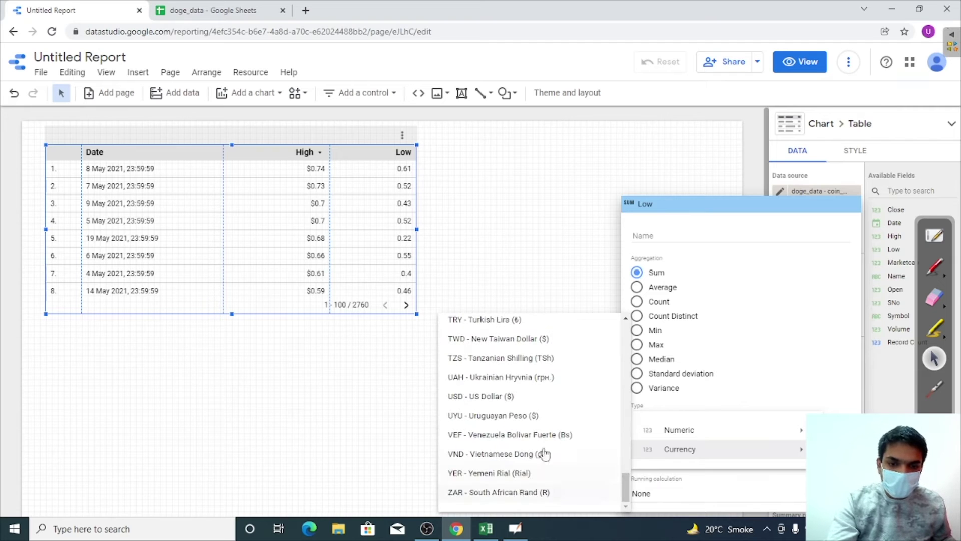
{"action": "left_click", "coordinate": [500, 398]}
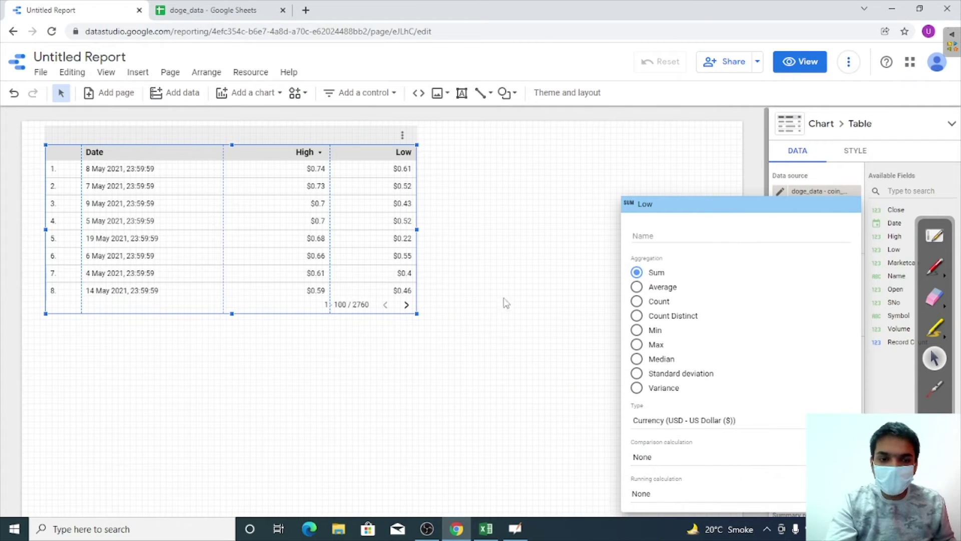
{"action": "left_click", "coordinate": [500, 324]}
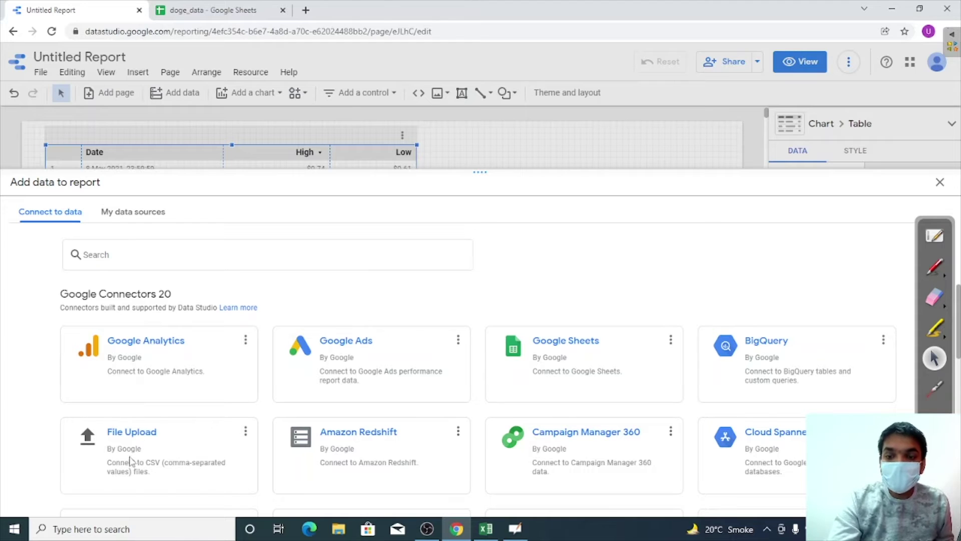
Choose the File Upload connector and upload coin_Dogecoin from the Downloads folder.
{"action": "left_click", "coordinate": [129, 439]}
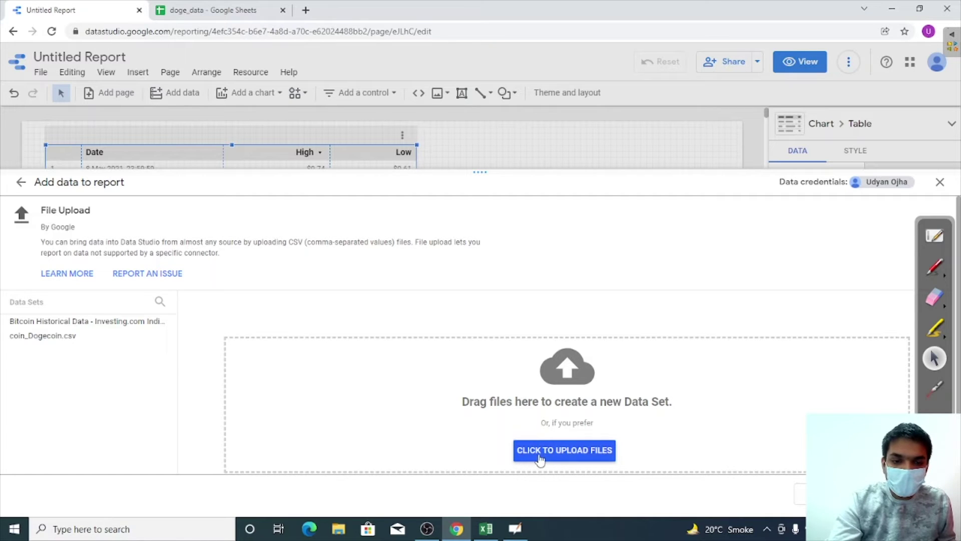
{"action": "left_click", "coordinate": [573, 450]}
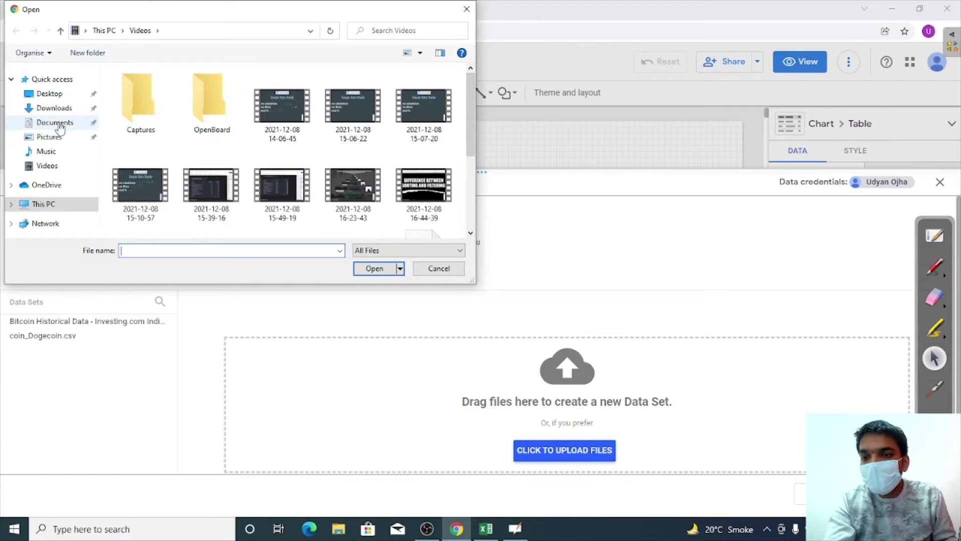
{"action": "left_click", "coordinate": [55, 108]}
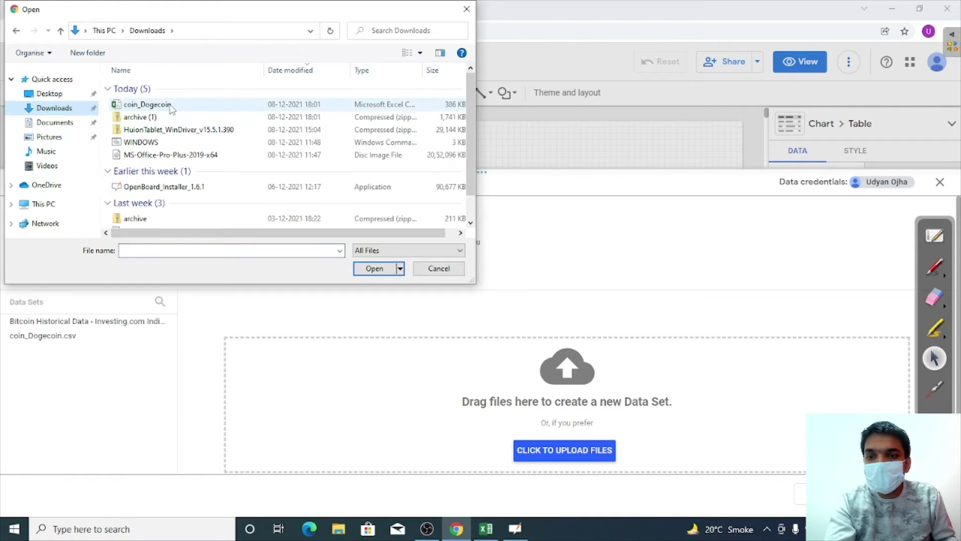
{"action": "left_click", "coordinate": [165, 104]}
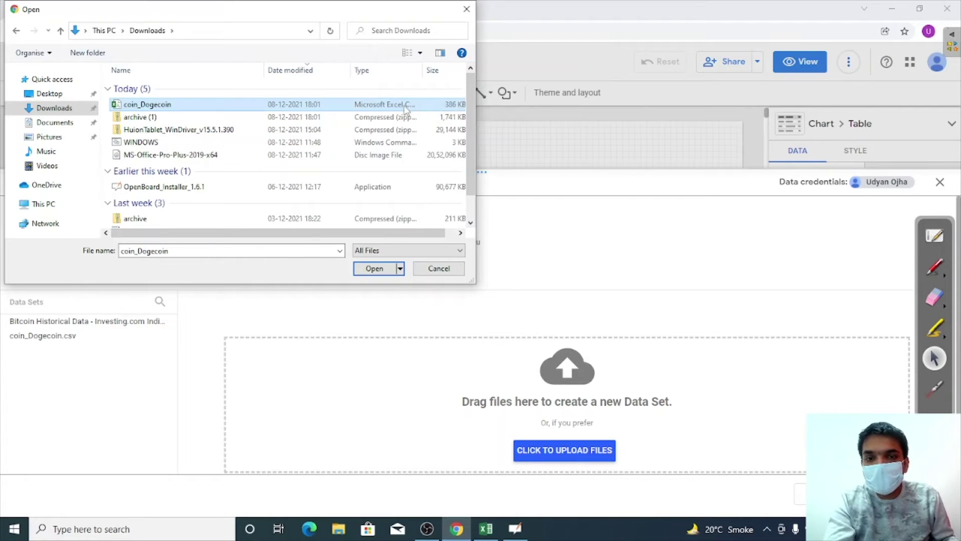
{"action": "double_click", "coordinate": [404, 108]}
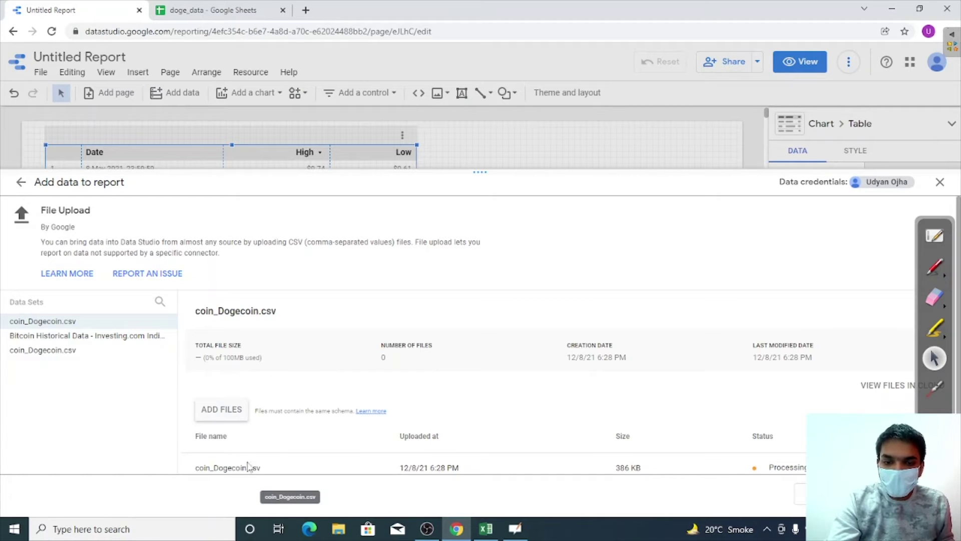
Add the uploaded coin_Dogecoin.csv data set and confirm Add to Report.
{"action": "scroll", "coordinate": [247, 466], "scroll_direction": "down", "scroll_amount": 2}
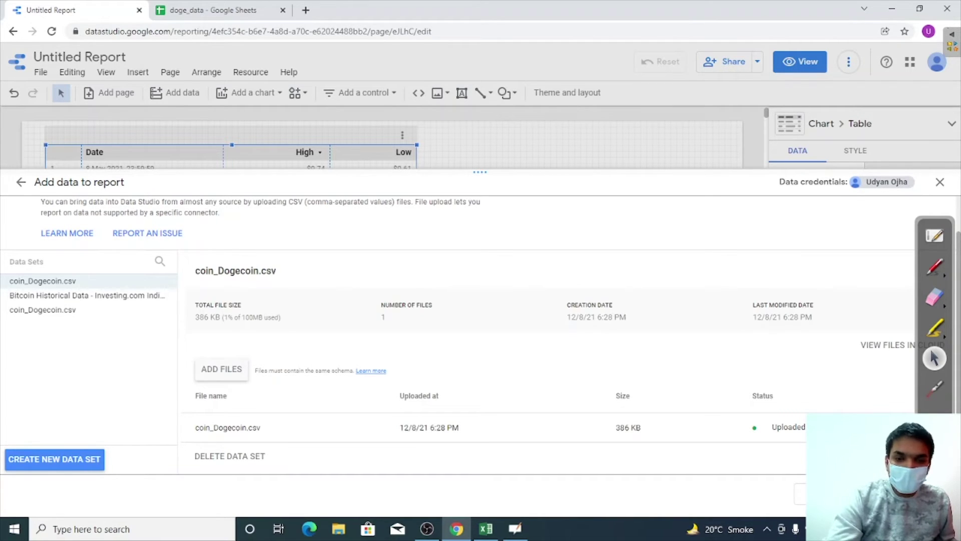
{"action": "left_click", "coordinate": [821, 493]}
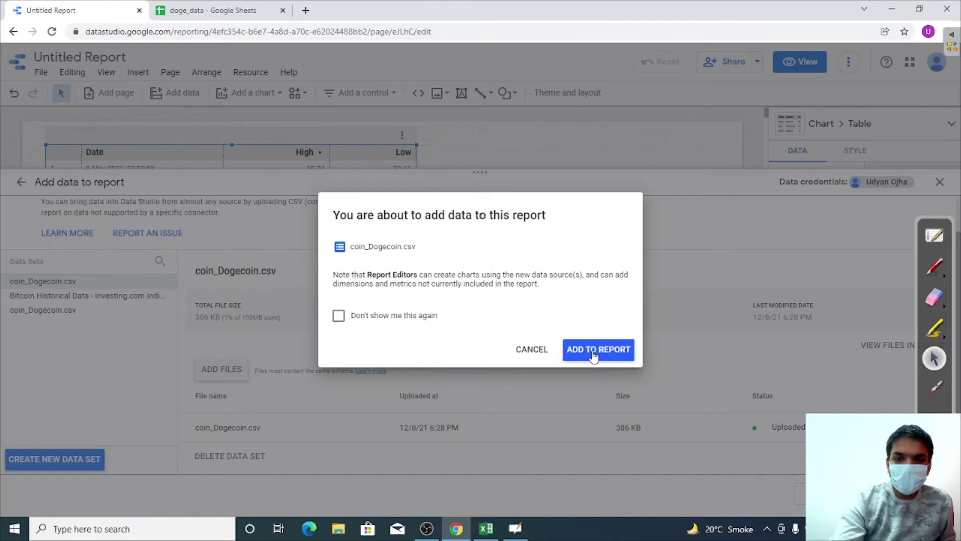
{"action": "left_click", "coordinate": [600, 359]}
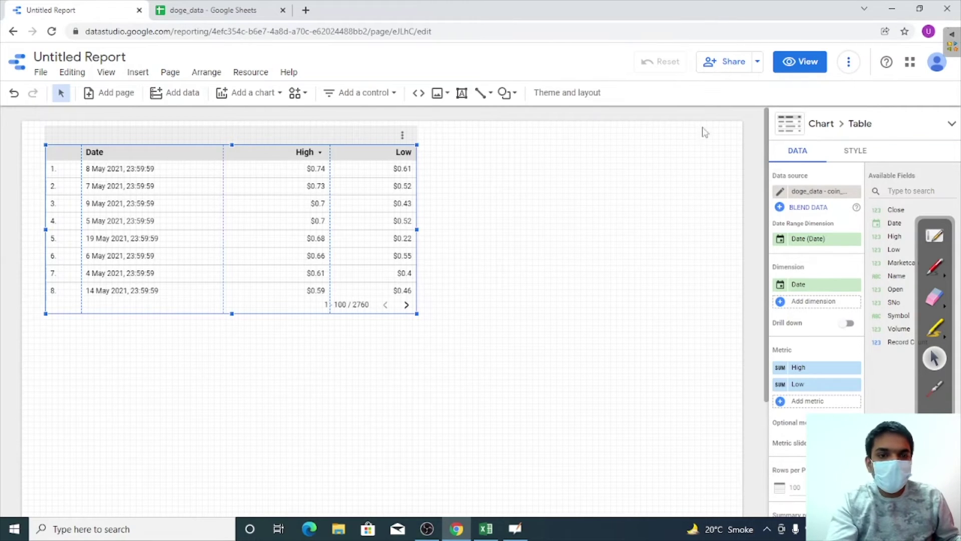
View coin_Dogecoin.csv's fields in the Data panel, then switch back to doge_data - coin_Dogecoin.
{"action": "left_click", "coordinate": [612, 168]}
{"action": "left_click", "coordinate": [861, 144]}
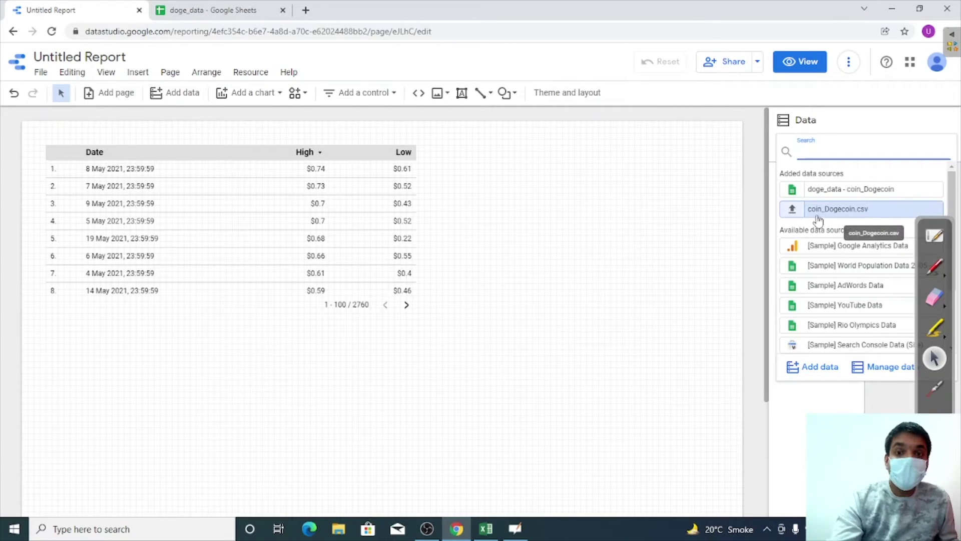
{"action": "left_click", "coordinate": [833, 213]}
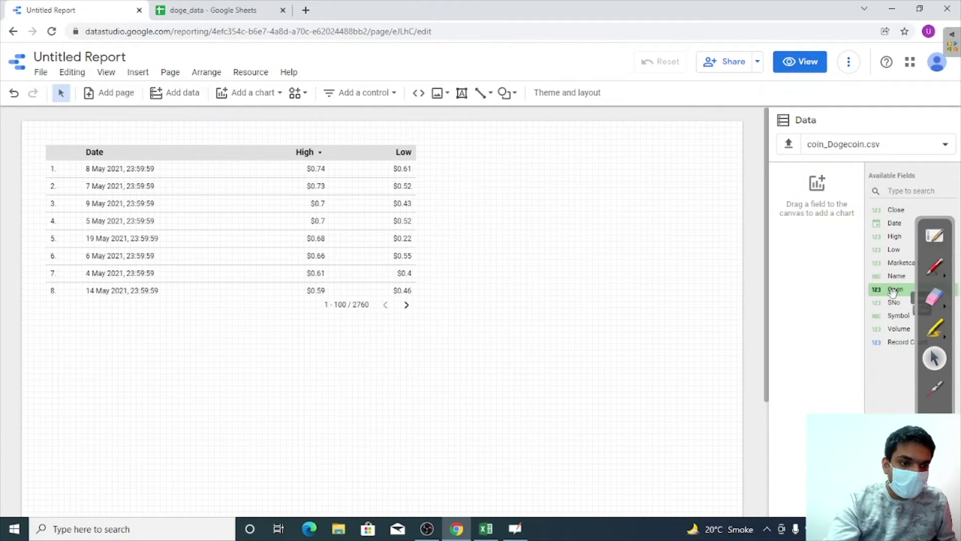
{"action": "left_click", "coordinate": [836, 150]}
{"action": "left_click", "coordinate": [846, 189]}
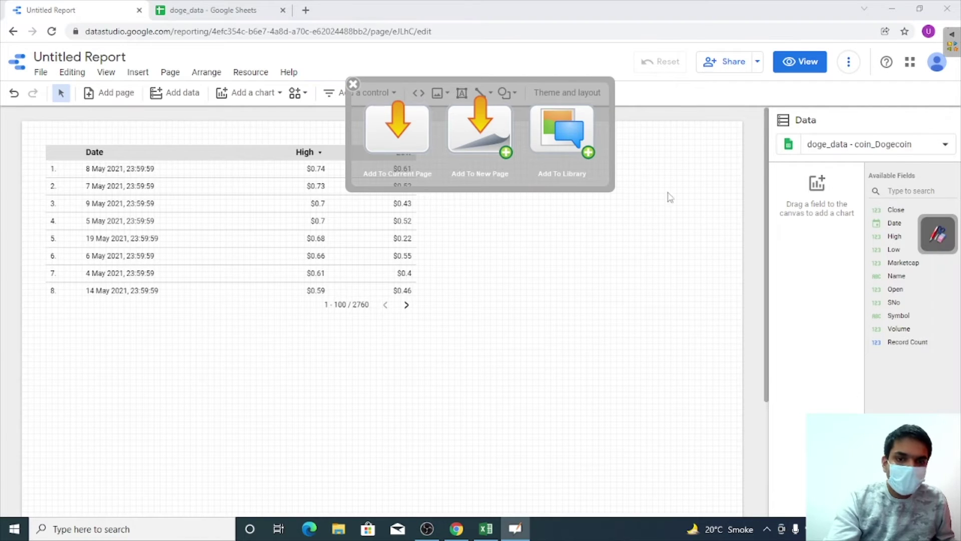
{"action": "left_click", "coordinate": [354, 84]}
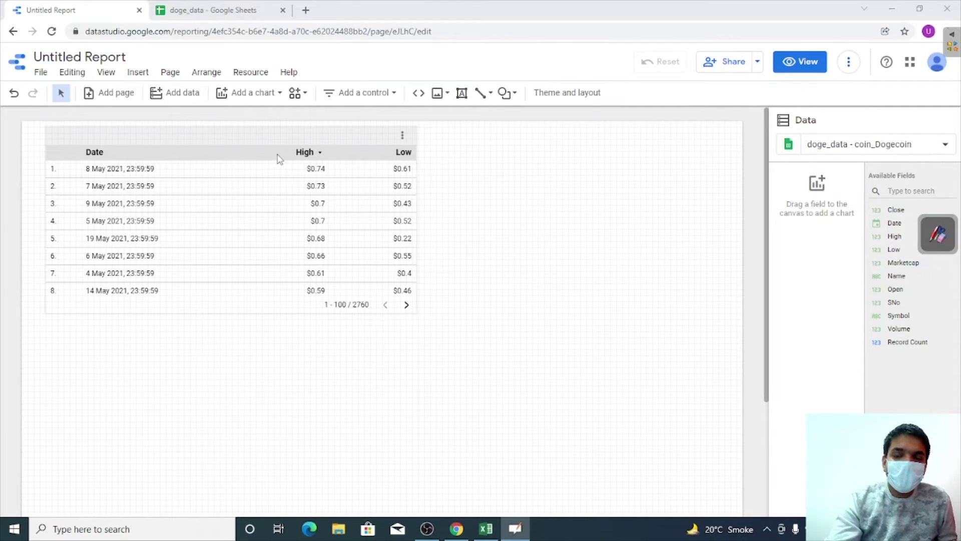
With the black annotation pen, handwrite underlined 'G. Sheet' and '.CSV' notes beside the table.
{"action": "left_click", "coordinate": [936, 233]}
{"action": "left_click", "coordinate": [934, 62]}
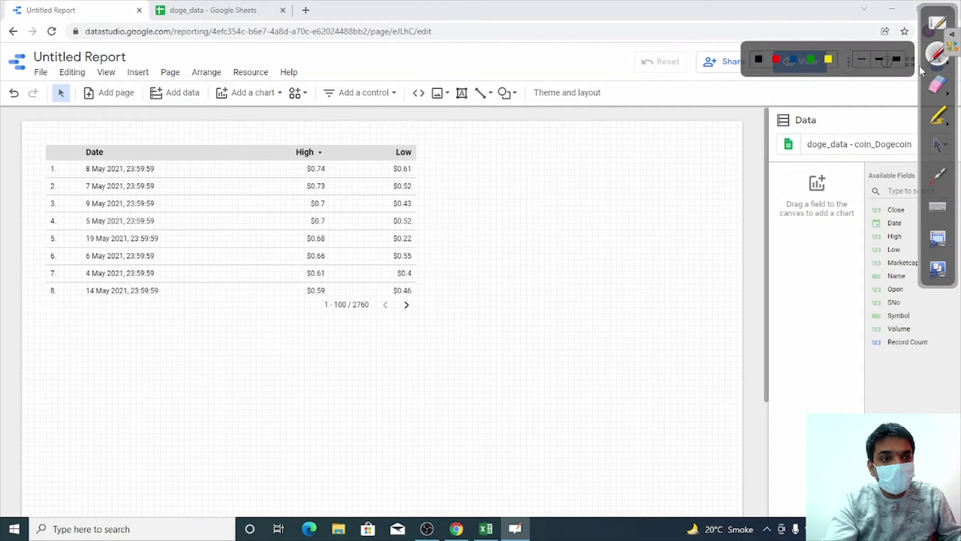
{"action": "left_click", "coordinate": [759, 60]}
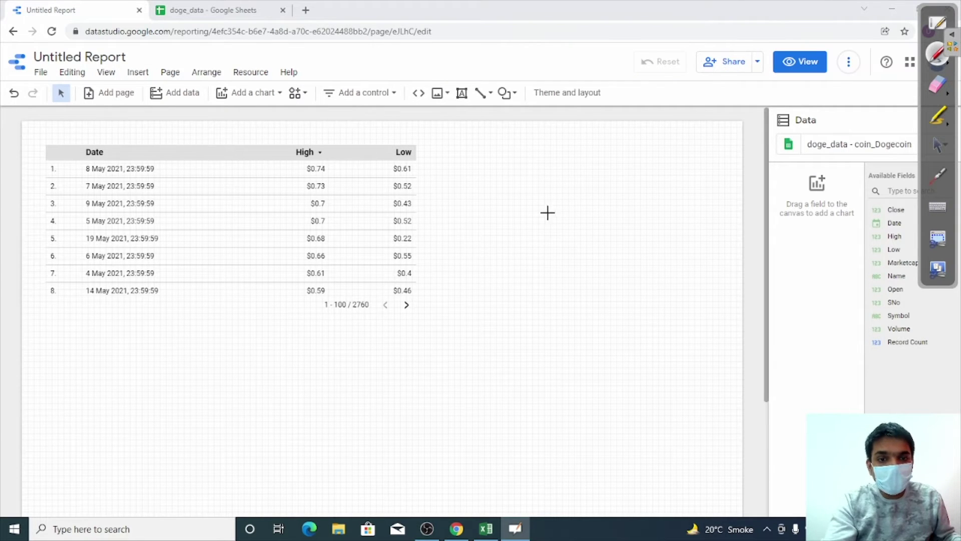
{"action": "left_click", "coordinate": [514, 204]}
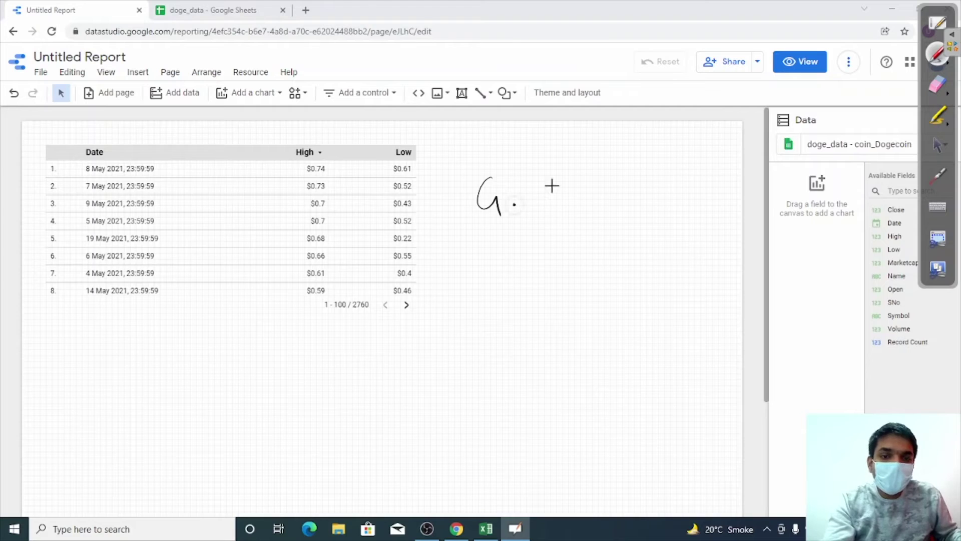
{"action": "left_click_drag", "start_coordinate": [551, 175], "coordinate": [538, 203]}
{"action": "left_click_drag", "start_coordinate": [593, 189], "coordinate": [619, 195]}
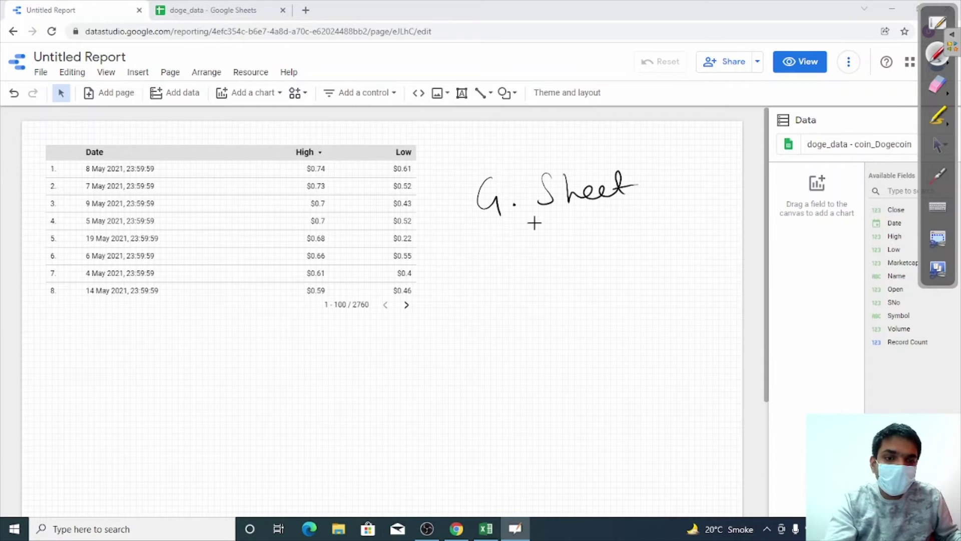
{"action": "left_click_drag", "start_coordinate": [493, 244], "coordinate": [634, 214]}
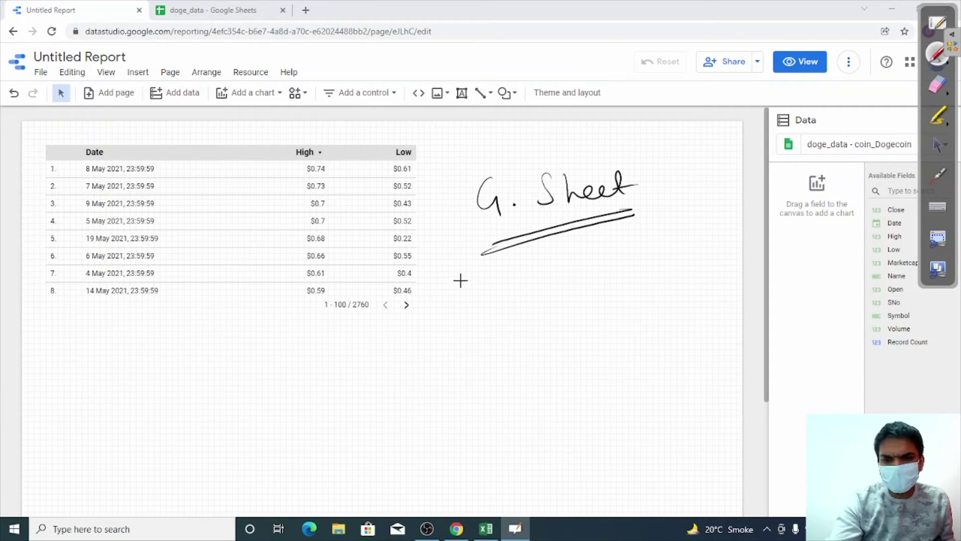
{"action": "left_click", "coordinate": [493, 296]}
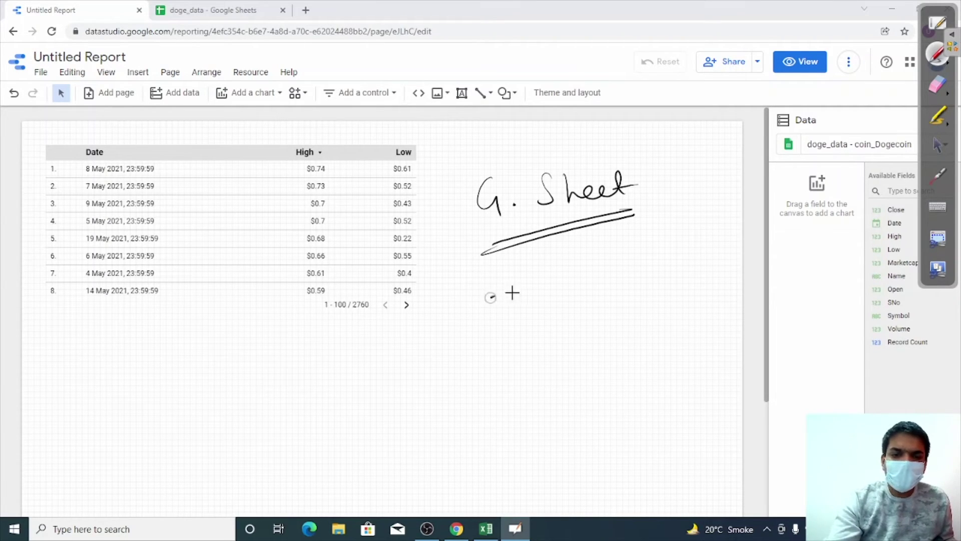
{"action": "mouse_move", "coordinate": [523, 277]}
{"action": "left_mouse_down"}
{"action": "mouse_move", "coordinate": [518, 298]}
{"action": "mouse_move", "coordinate": [594, 272]}
{"action": "left_mouse_up"}
{"action": "left_click_drag", "start_coordinate": [495, 329], "coordinate": [604, 307]}
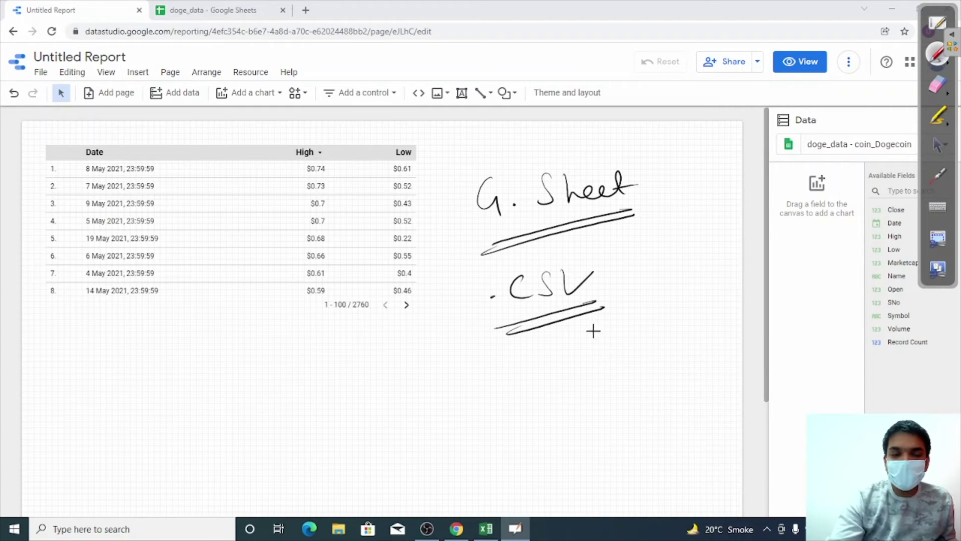
Write an underlined 'Excel ??' below, then bracket the G. Sheet and .CSV notes.
{"action": "left_click_drag", "start_coordinate": [494, 376], "coordinate": [507, 403]}
{"action": "mouse_move", "coordinate": [509, 387]}
{"action": "left_mouse_down"}
{"action": "mouse_move", "coordinate": [500, 403]}
{"action": "mouse_move", "coordinate": [519, 403]}
{"action": "left_mouse_up"}
{"action": "left_click_drag", "start_coordinate": [525, 396], "coordinate": [539, 404]}
{"action": "left_click_drag", "start_coordinate": [561, 368], "coordinate": [557, 405]}
{"action": "left_click_drag", "start_coordinate": [444, 424], "coordinate": [574, 415]}
{"action": "left_click", "coordinate": [594, 410]}
{"action": "left_click_drag", "start_coordinate": [593, 371], "coordinate": [597, 403]}
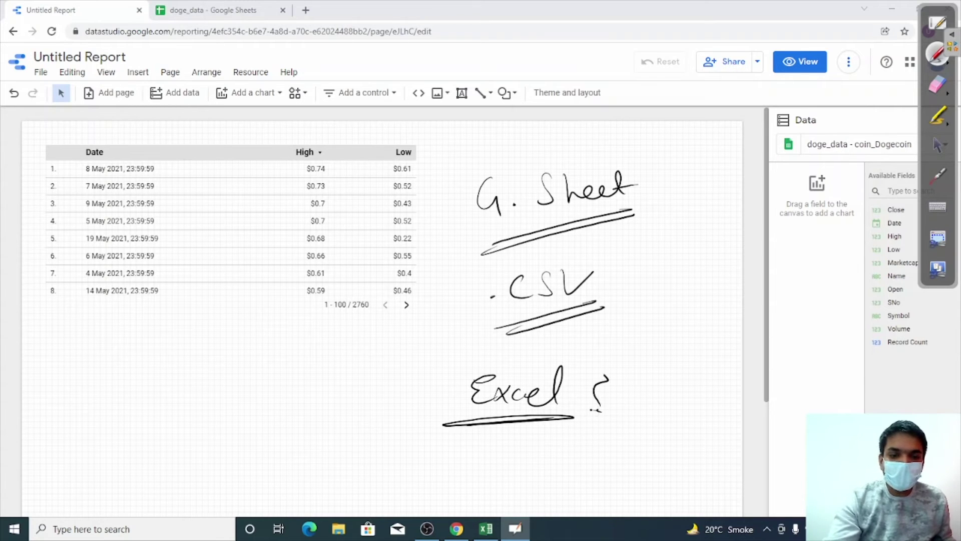
{"action": "left_click_drag", "start_coordinate": [617, 356], "coordinate": [624, 396]}
{"action": "left_click", "coordinate": [624, 407]}
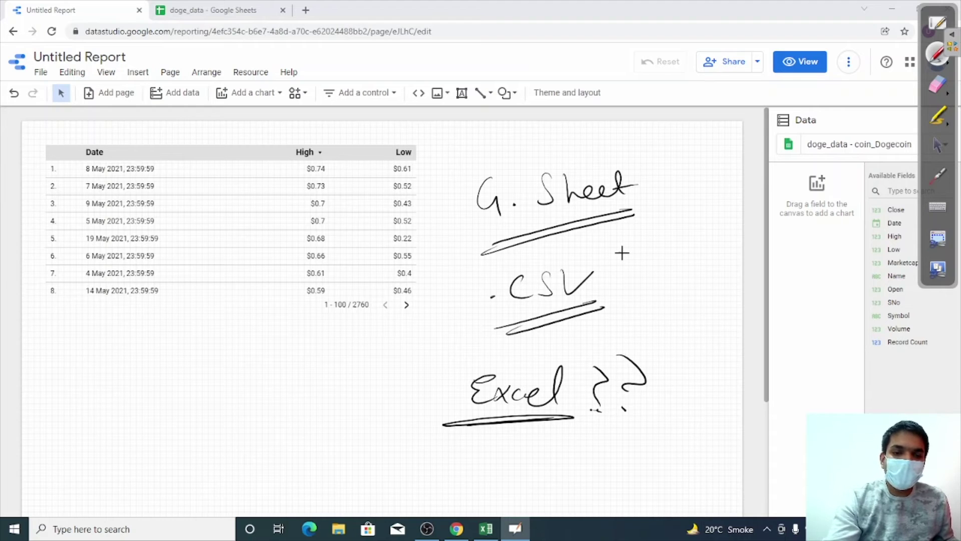
{"action": "left_click_drag", "start_coordinate": [619, 254], "coordinate": [612, 309]}
{"action": "left_click_drag", "start_coordinate": [632, 158], "coordinate": [651, 216]}
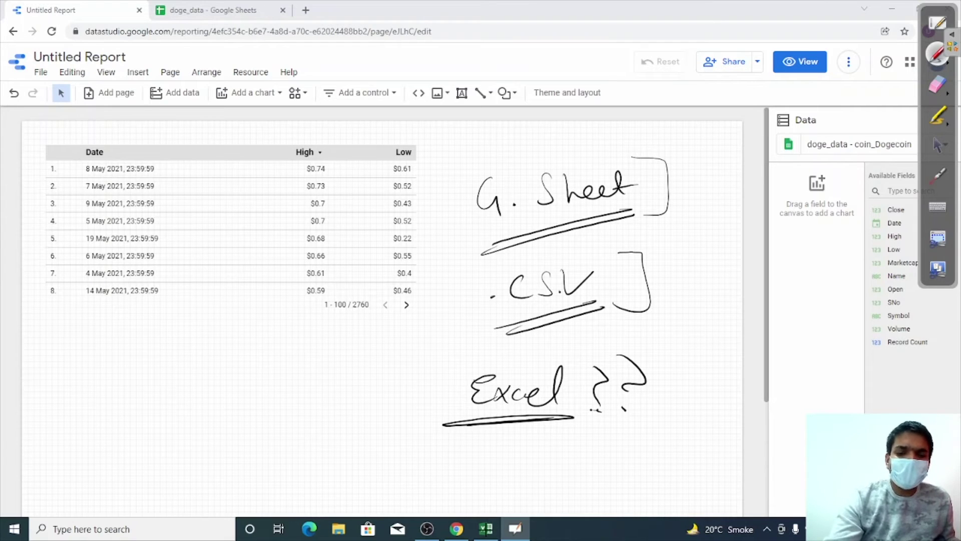
{"action": "left_click", "coordinate": [938, 145]}
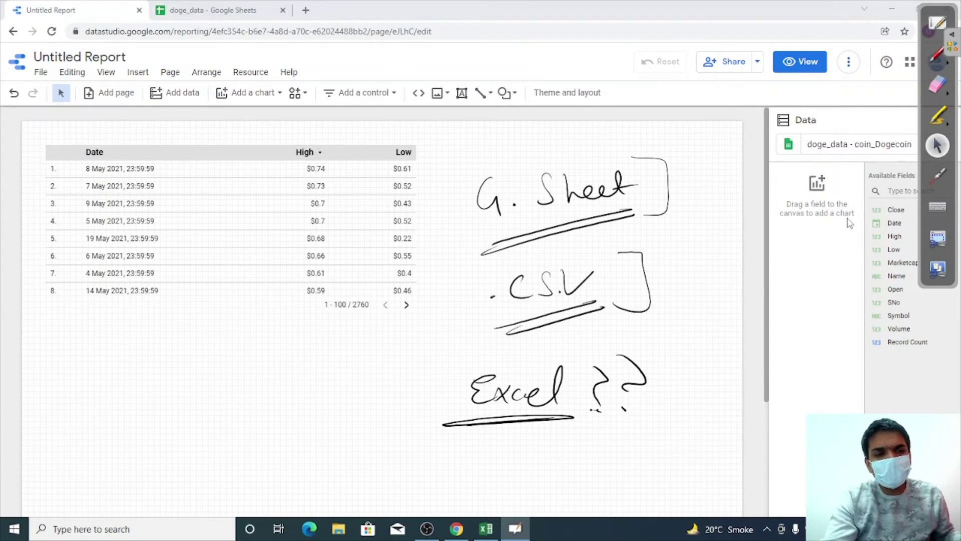
Bring the DOGE_DATA workbook forward and erase all on-screen ink notes.
{"action": "left_click", "coordinate": [485, 528]}
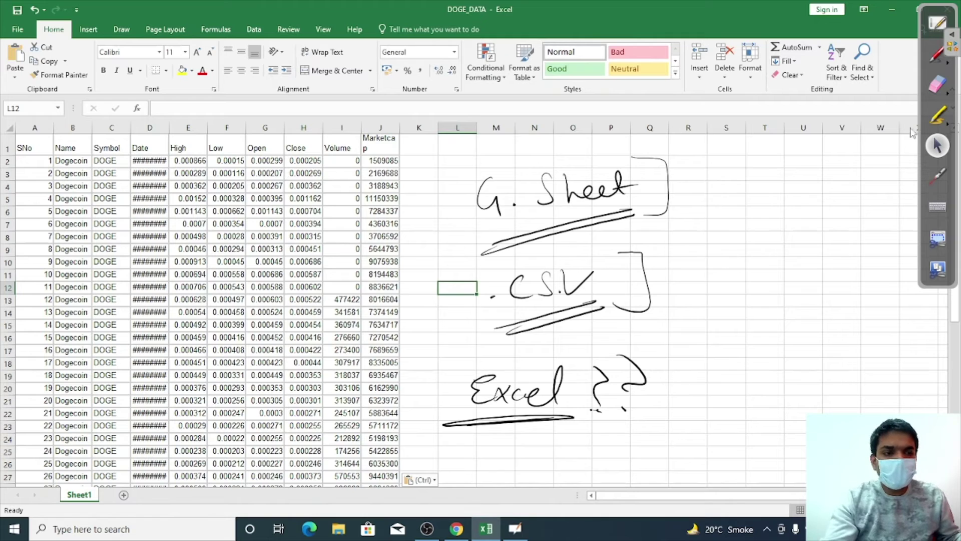
{"action": "left_click", "coordinate": [937, 84]}
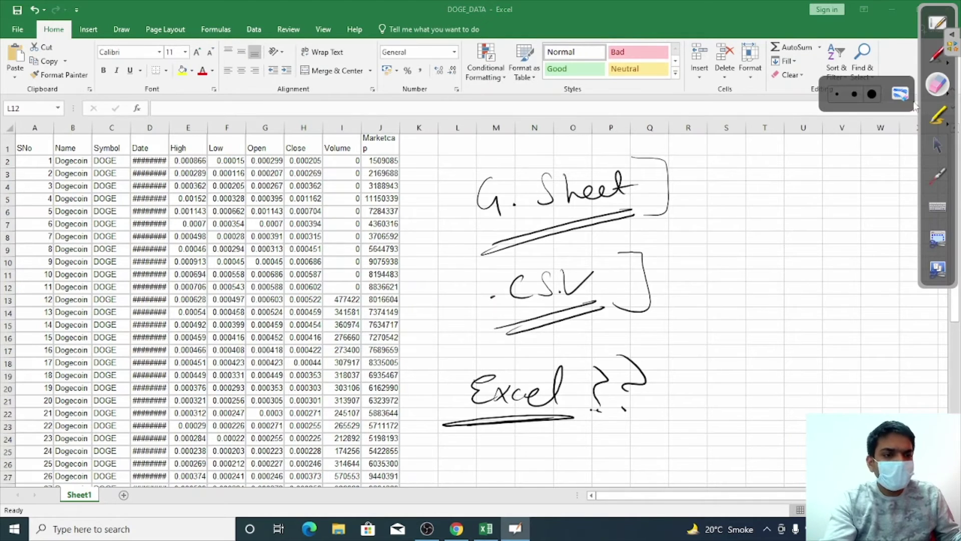
{"action": "left_click", "coordinate": [900, 93]}
{"action": "left_click", "coordinate": [937, 145]}
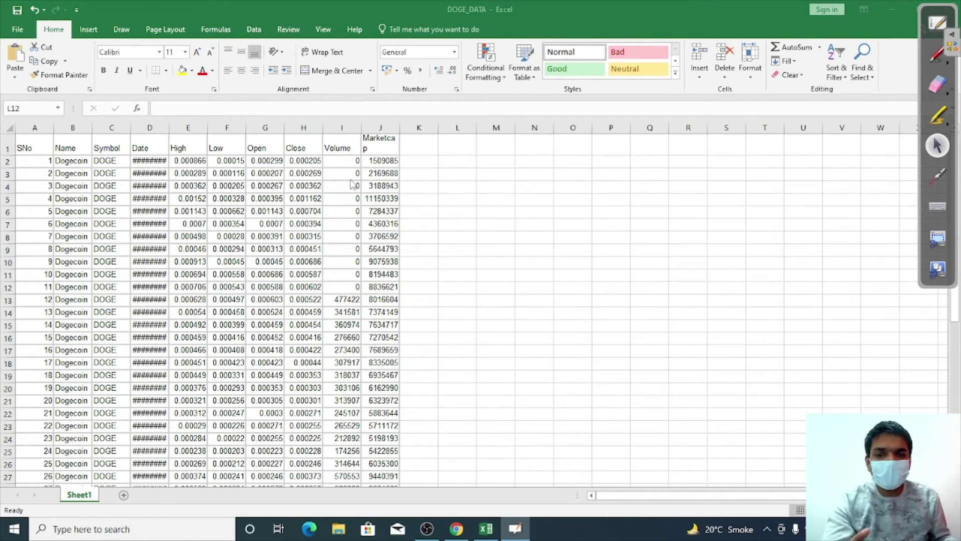
Save the workbook to the Desktop as CSV UTF-8 (Comma delimited).
{"action": "left_click", "coordinate": [20, 29]}
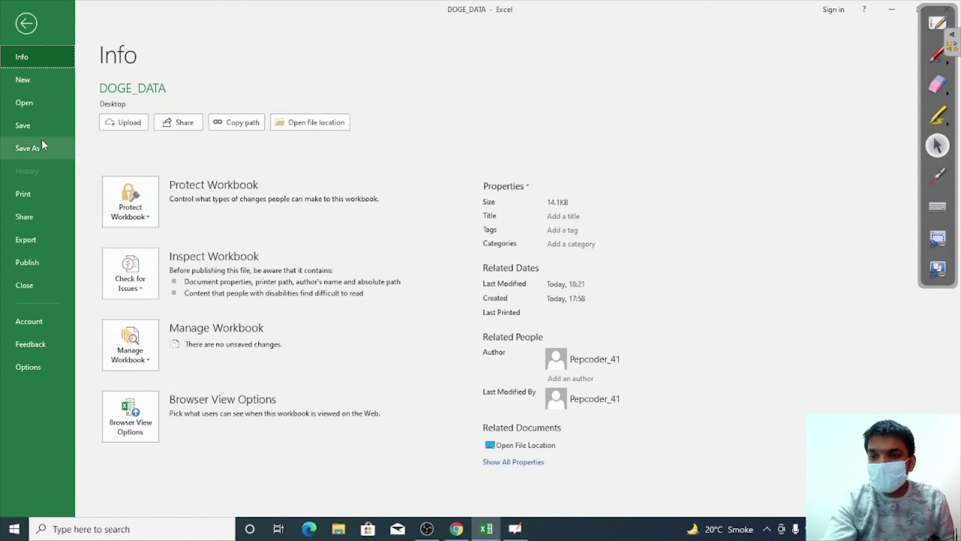
{"action": "left_click", "coordinate": [37, 147]}
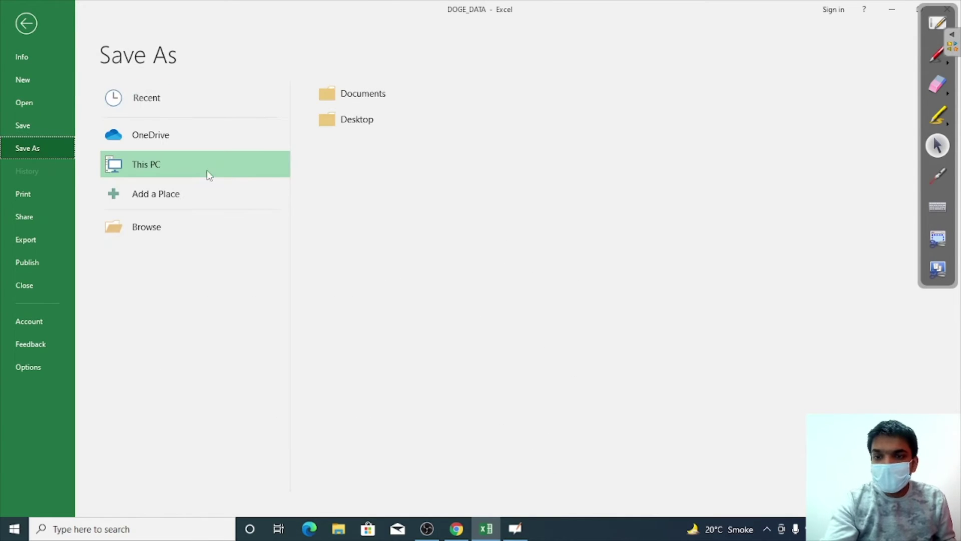
{"action": "left_click", "coordinate": [345, 114]}
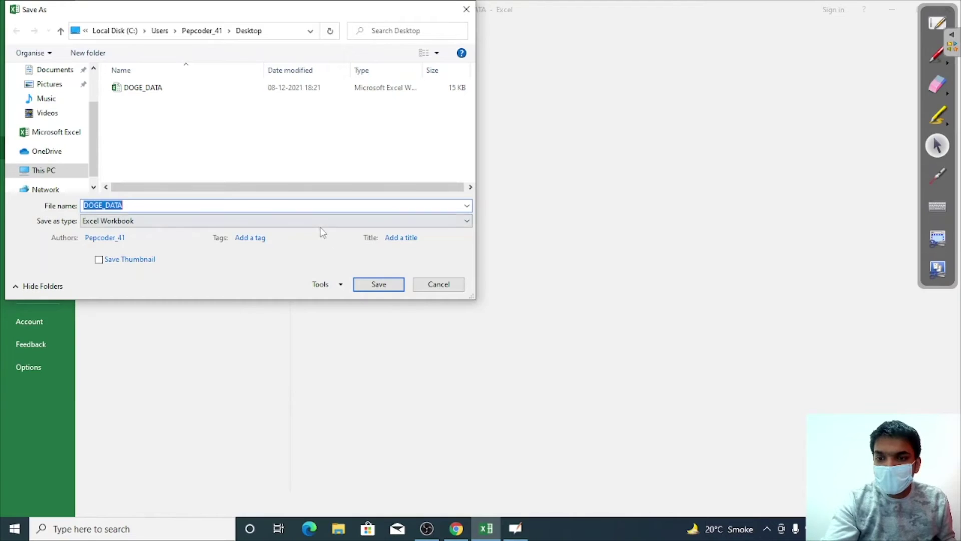
{"action": "left_click", "coordinate": [320, 221]}
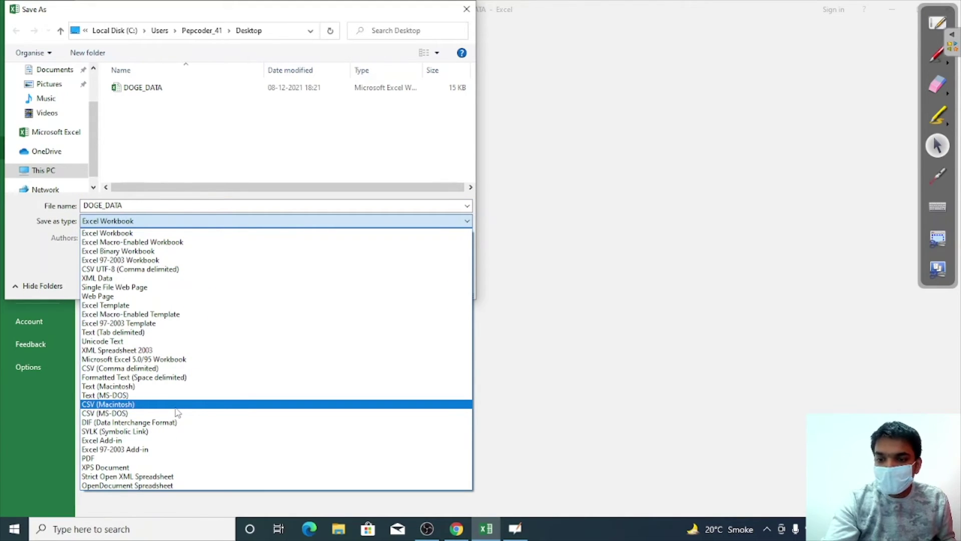
{"action": "left_click", "coordinate": [176, 413]}
{"action": "left_click", "coordinate": [109, 221]}
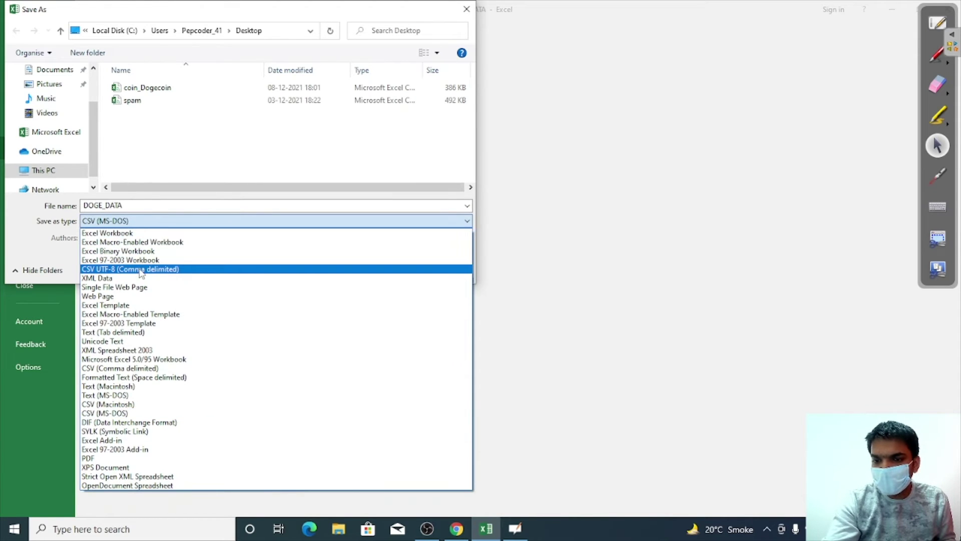
{"action": "left_click", "coordinate": [139, 269]}
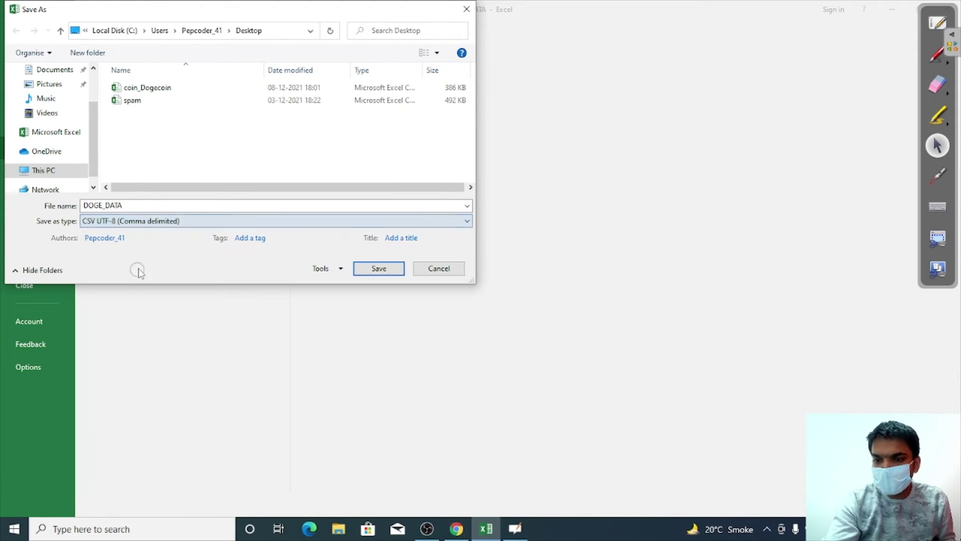
{"action": "left_click", "coordinate": [395, 269]}
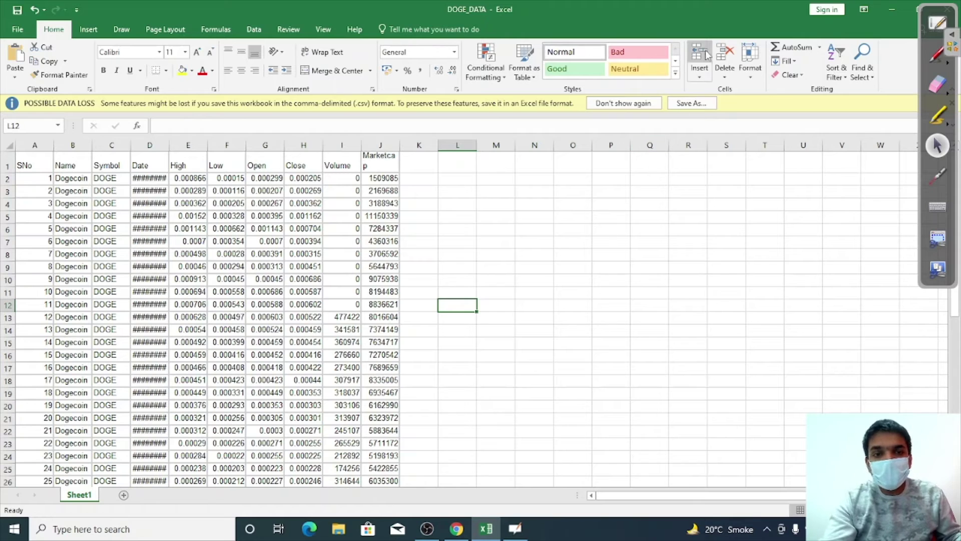
Revisit Save As to edit the file name, then restore Excel to a smaller window.
{"action": "left_click", "coordinate": [691, 103]}
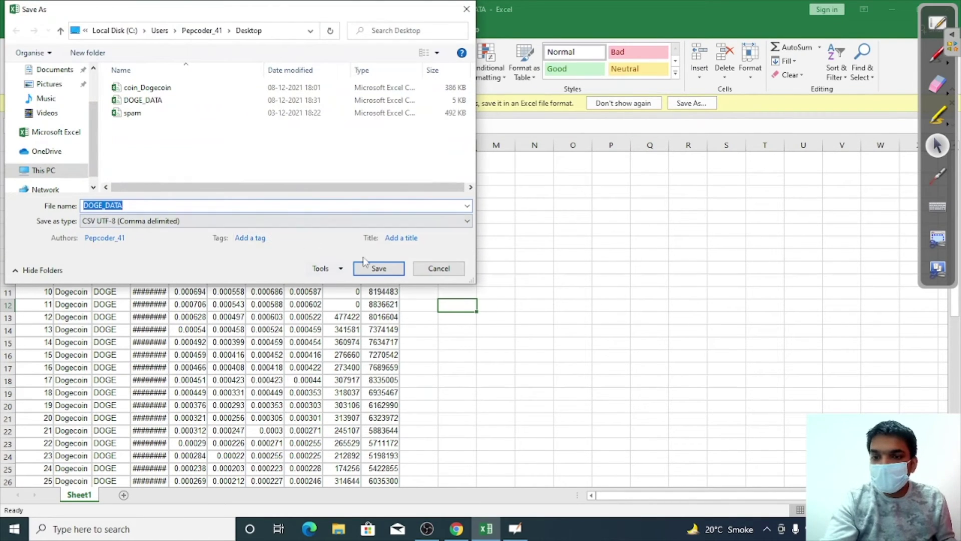
{"action": "left_click", "coordinate": [195, 209]}
{"action": "left_click", "coordinate": [401, 237]}
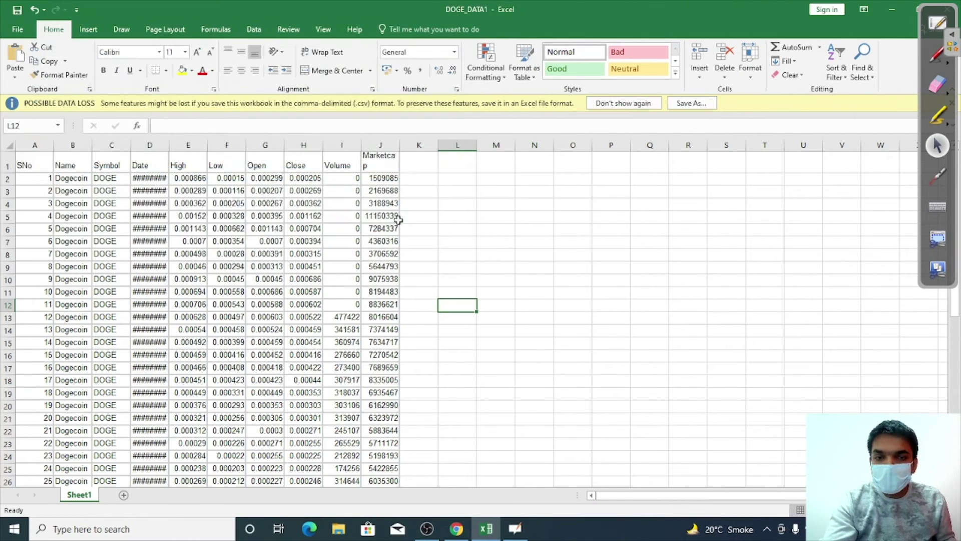
{"action": "double_click", "coordinate": [728, 16]}
Close Excel, return to the Data Studio home page and create a new blank report.
{"action": "left_click", "coordinate": [909, 27]}
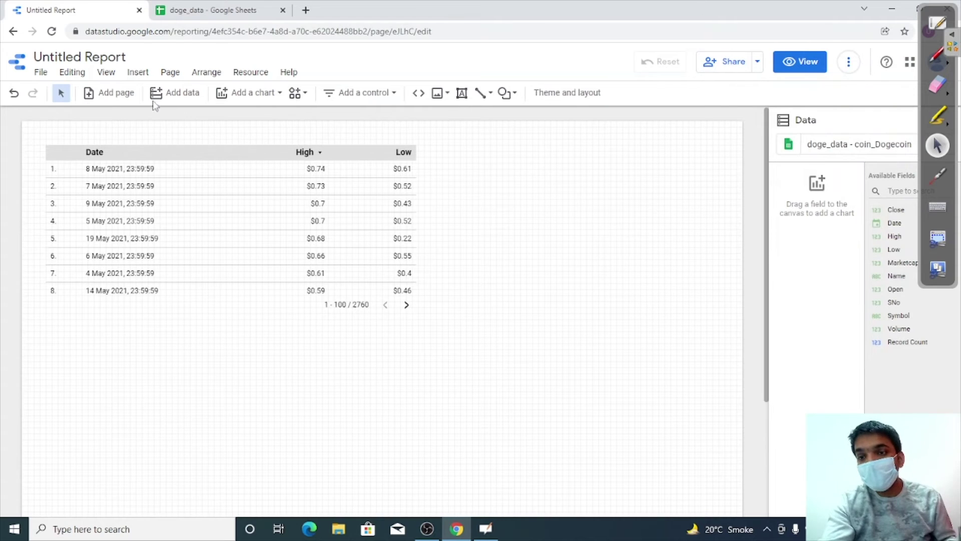
{"action": "left_click", "coordinate": [17, 62]}
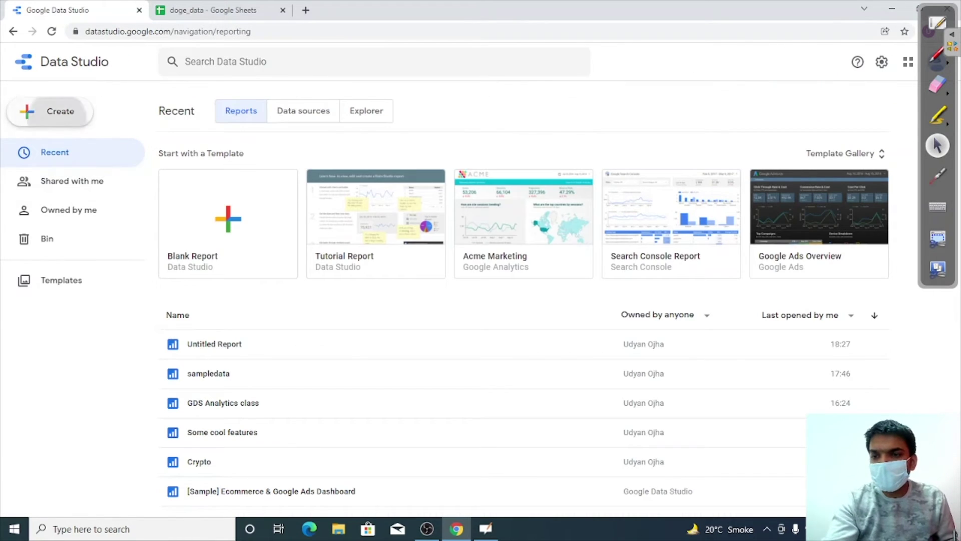
{"action": "left_click", "coordinate": [75, 111]}
{"action": "left_click", "coordinate": [150, 163]}
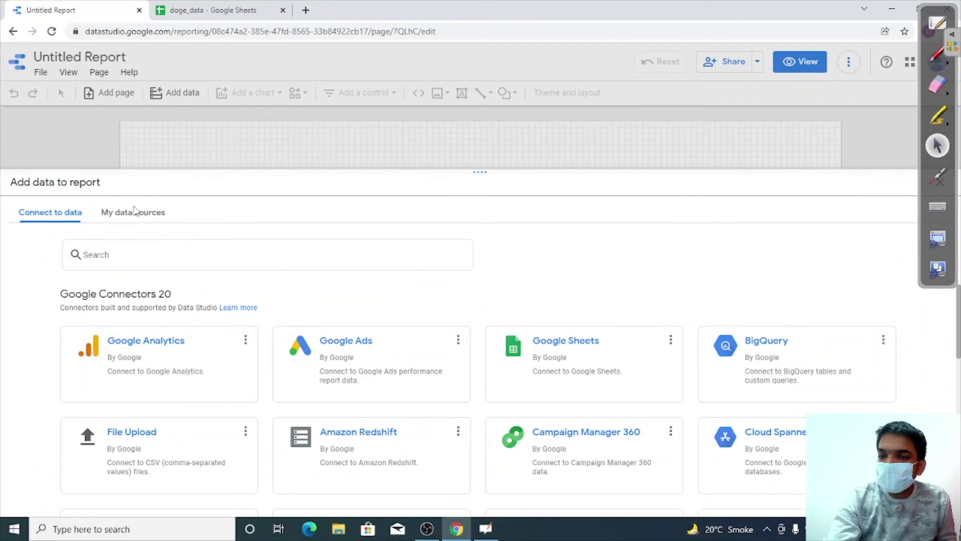
{"action": "left_click", "coordinate": [70, 216]}
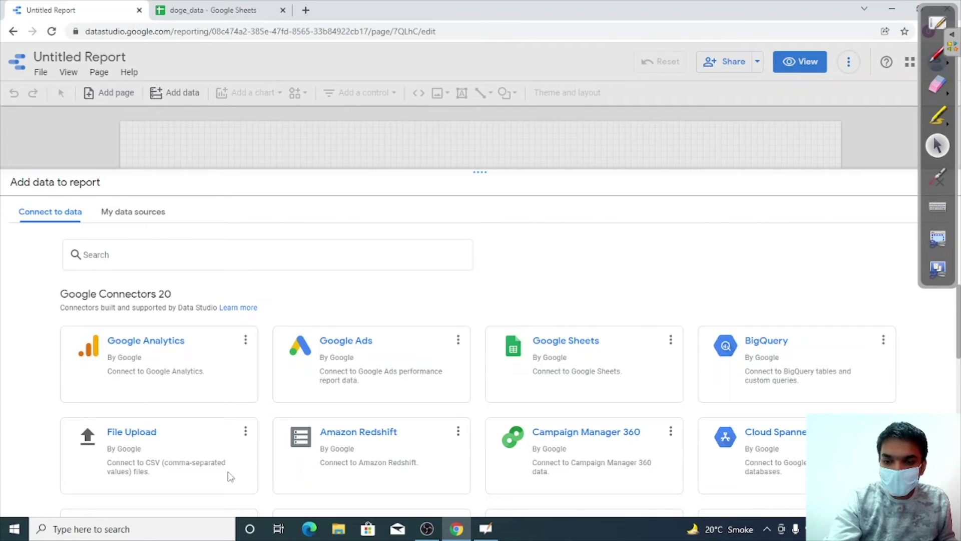
Upload DOGE_DATA1.csv from the Desktop through the File Upload connector.
{"action": "left_click", "coordinate": [180, 434]}
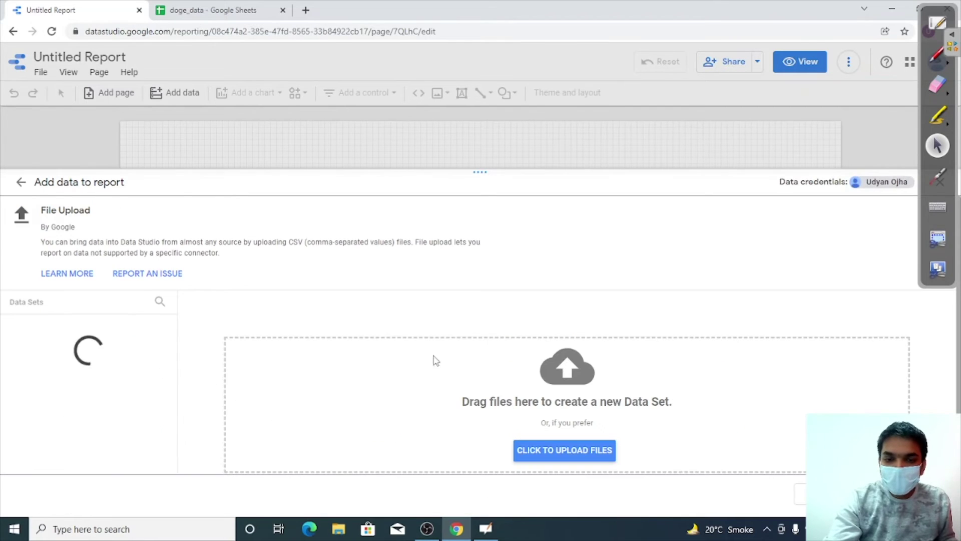
{"action": "left_click", "coordinate": [532, 451]}
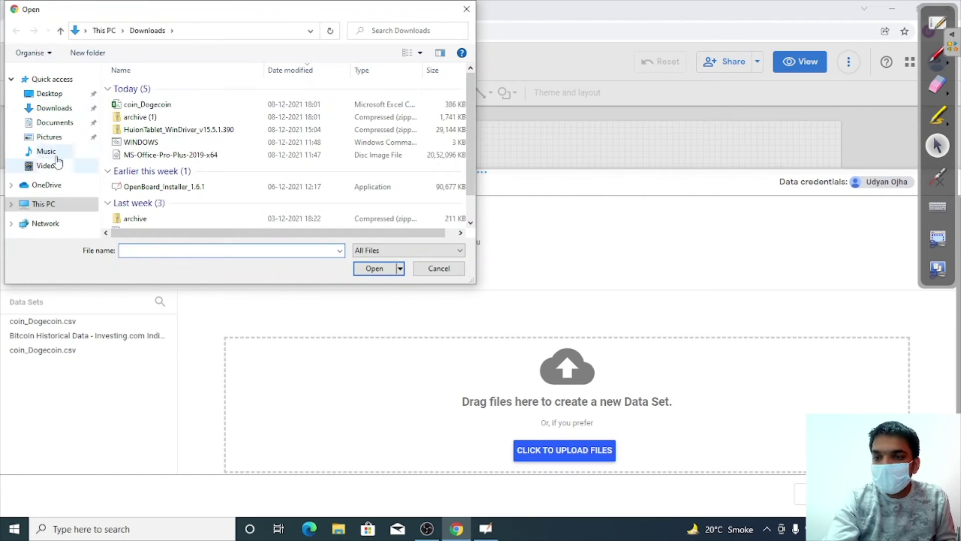
{"action": "left_click", "coordinate": [50, 93]}
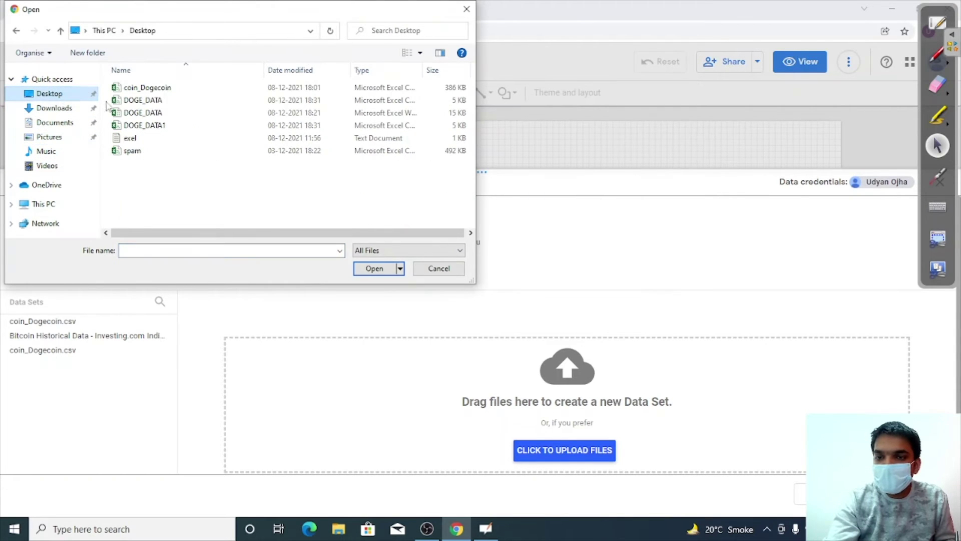
{"action": "left_click", "coordinate": [184, 126]}
{"action": "left_click", "coordinate": [375, 269]}
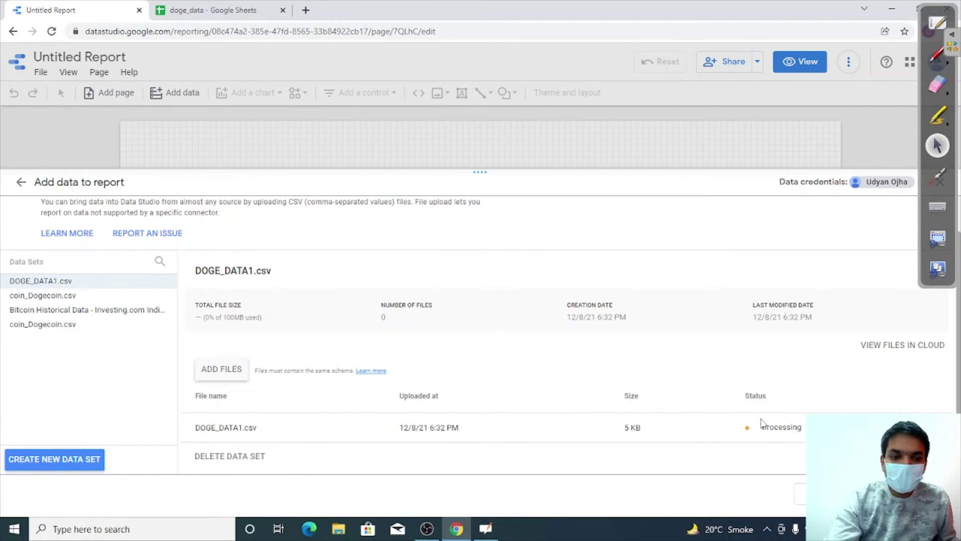
{"action": "scroll", "coordinate": [718, 364], "scroll_direction": "up", "scroll_amount": 1}
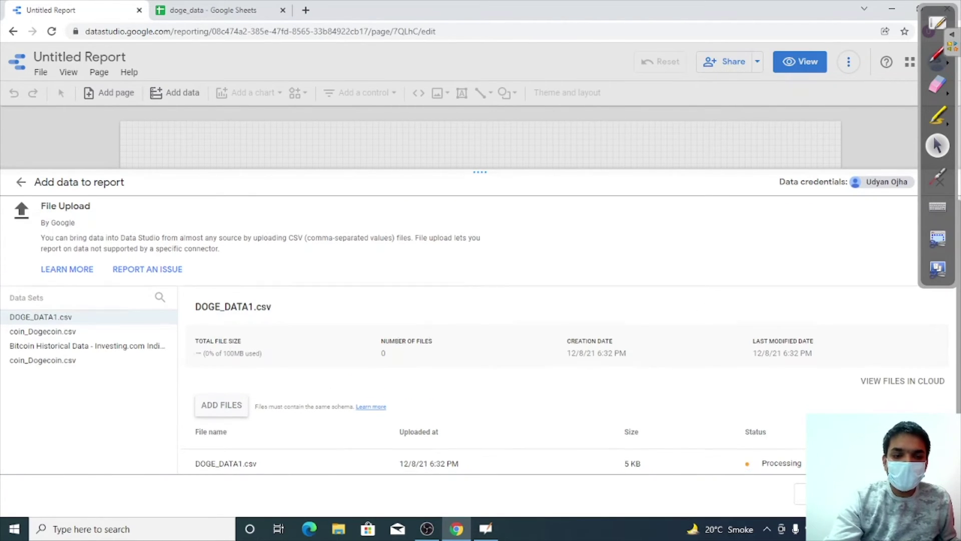
{"action": "scroll", "coordinate": [685, 363], "scroll_direction": "down", "scroll_amount": 1}
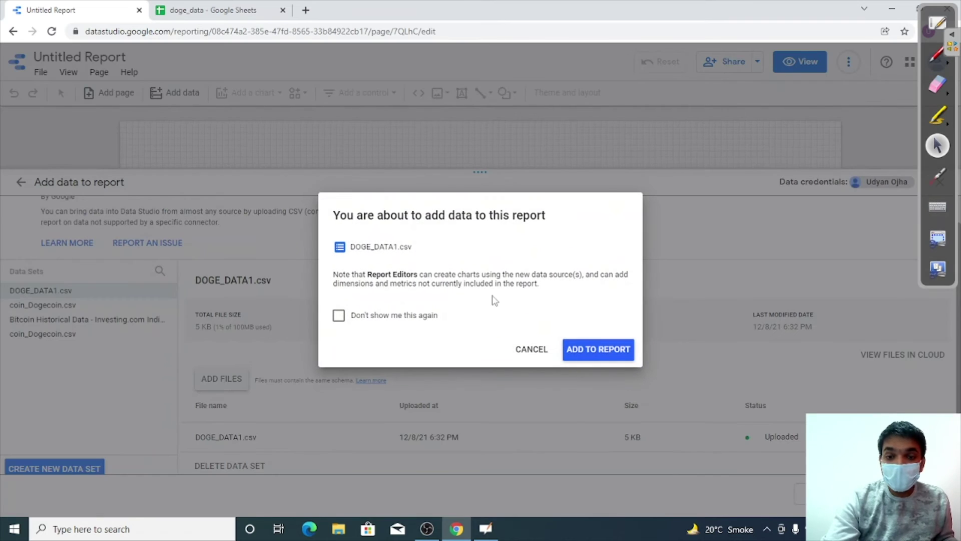
Add DOGE_DATA1.csv to the report, then set the on-screen annotation ink to blue.
{"action": "left_click", "coordinate": [597, 354]}
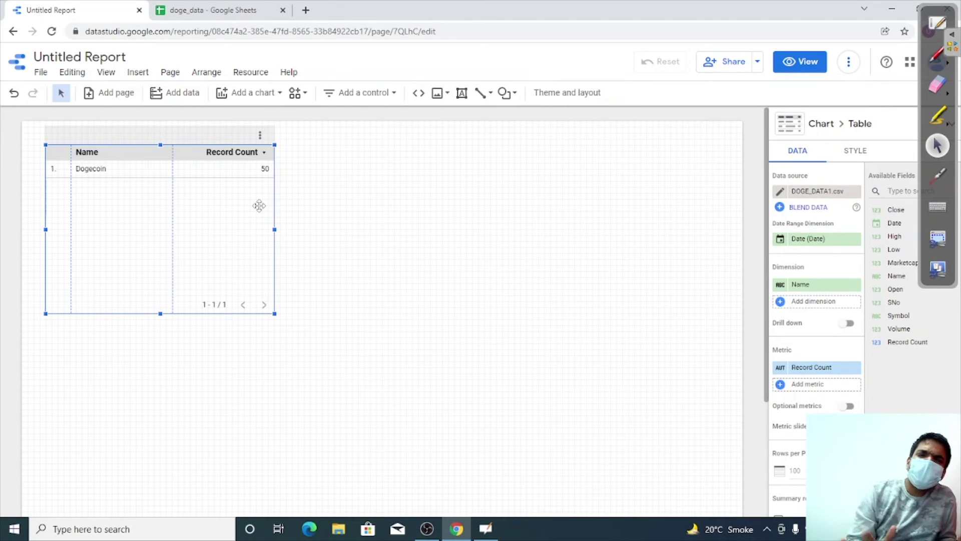
{"action": "left_click", "coordinate": [947, 56]}
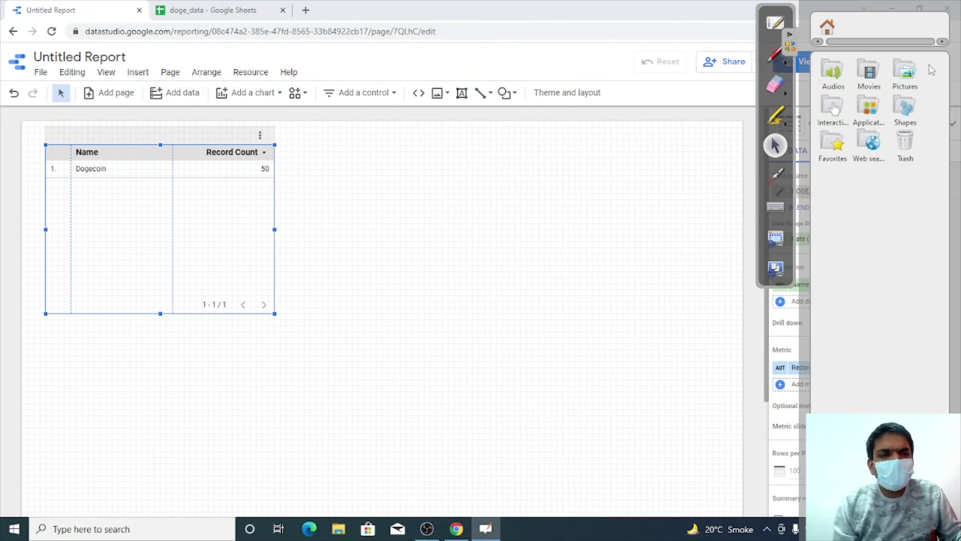
{"action": "left_click", "coordinate": [797, 46]}
{"action": "left_click", "coordinate": [938, 55]}
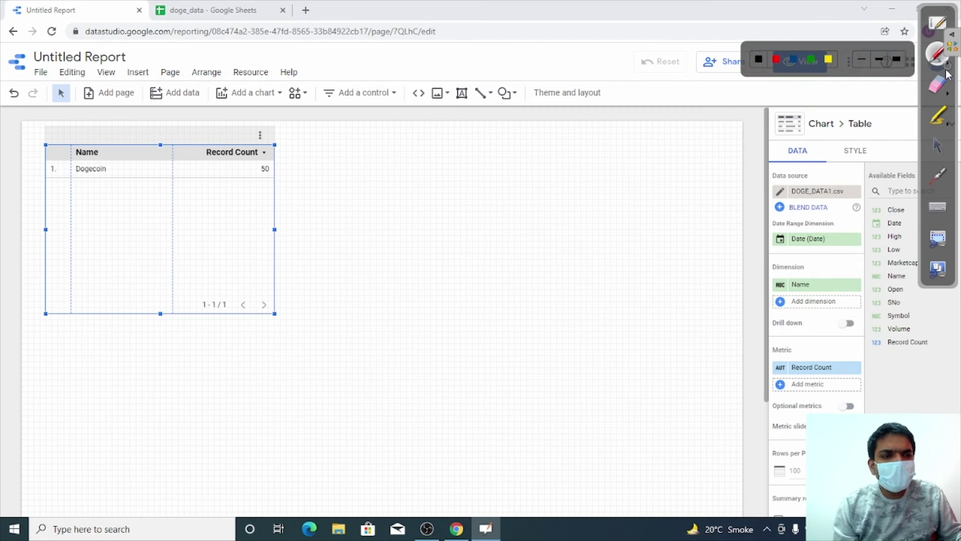
{"action": "left_click", "coordinate": [812, 60]}
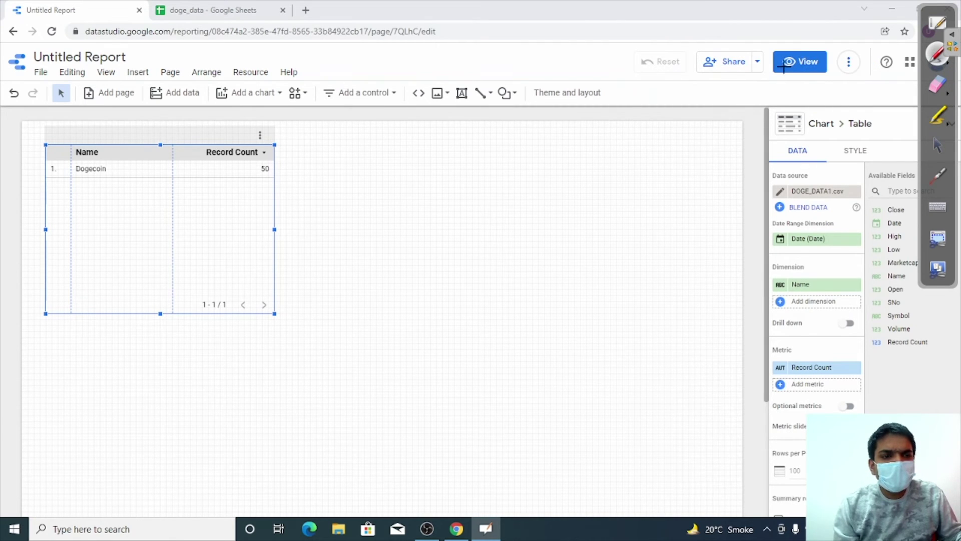
{"action": "left_click", "coordinate": [938, 55]}
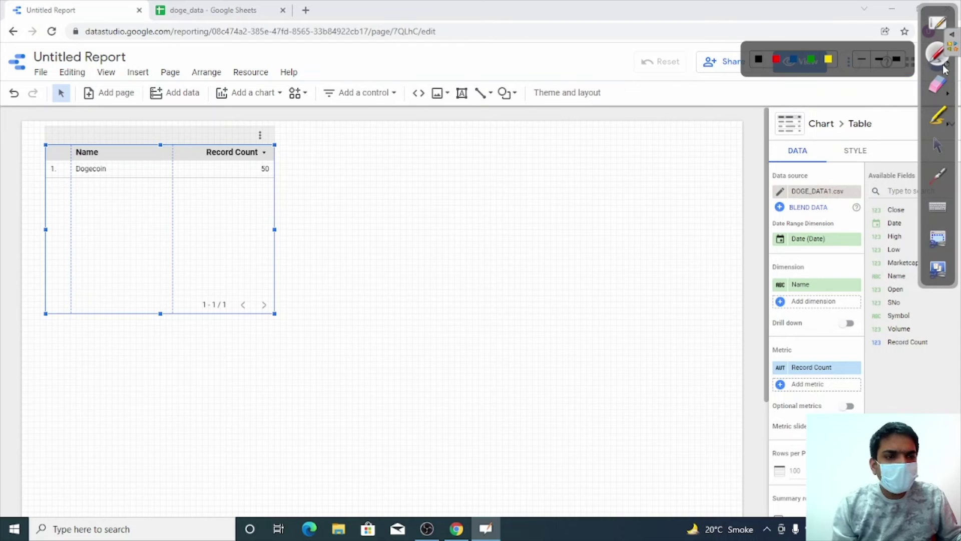
{"action": "left_click", "coordinate": [797, 62]}
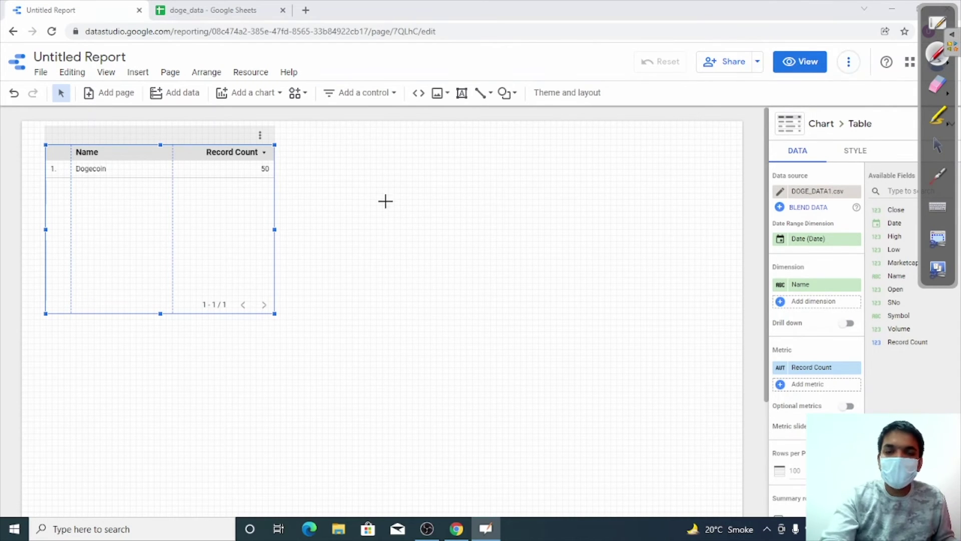
{"action": "mouse_move", "coordinate": [405, 188]}
{"action": "left_mouse_down"}
{"action": "mouse_move", "coordinate": [418, 212]}
{"action": "mouse_move", "coordinate": [480, 214]}
{"action": "left_mouse_up"}
{"action": "left_click_drag", "start_coordinate": [376, 254], "coordinate": [479, 236]}
{"action": "left_click", "coordinate": [534, 206]}
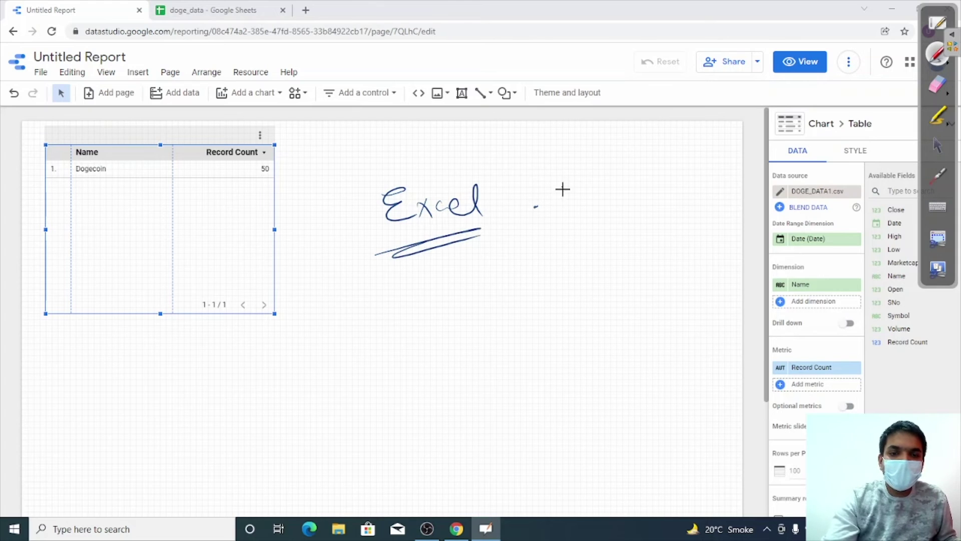
{"action": "left_click_drag", "start_coordinate": [551, 190], "coordinate": [568, 210]}
{"action": "mouse_move", "coordinate": [567, 189]}
{"action": "left_mouse_down"}
{"action": "mouse_move", "coordinate": [551, 212]}
{"action": "mouse_move", "coordinate": [586, 202]}
{"action": "left_mouse_up"}
{"action": "left_click_drag", "start_coordinate": [603, 186], "coordinate": [597, 202]}
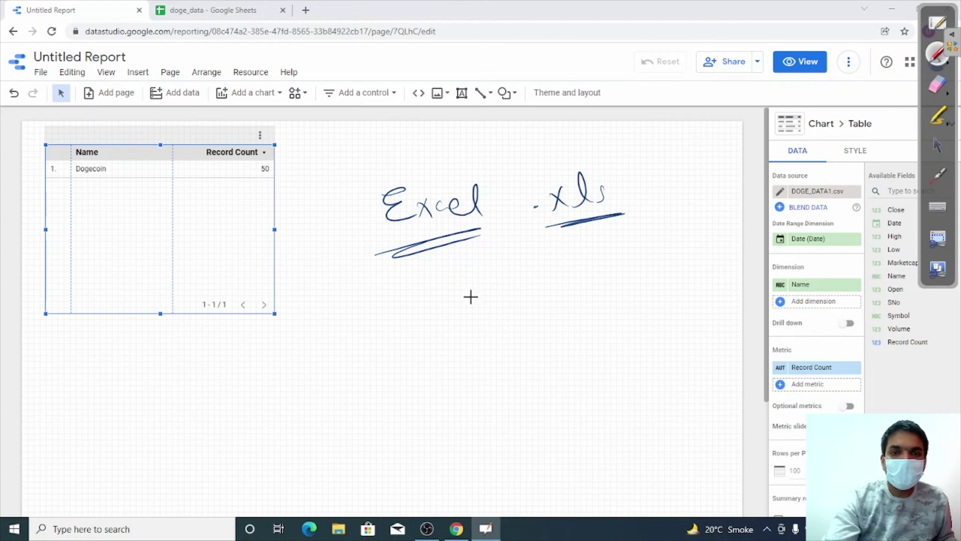
{"action": "left_click_drag", "start_coordinate": [521, 186], "coordinate": [536, 234]}
{"action": "mouse_move", "coordinate": [517, 183]}
{"action": "left_mouse_down"}
{"action": "mouse_move", "coordinate": [610, 161]}
{"action": "mouse_move", "coordinate": [612, 209]}
{"action": "mouse_move", "coordinate": [537, 233]}
{"action": "left_mouse_up"}
{"action": "left_click_drag", "start_coordinate": [386, 282], "coordinate": [436, 314]}
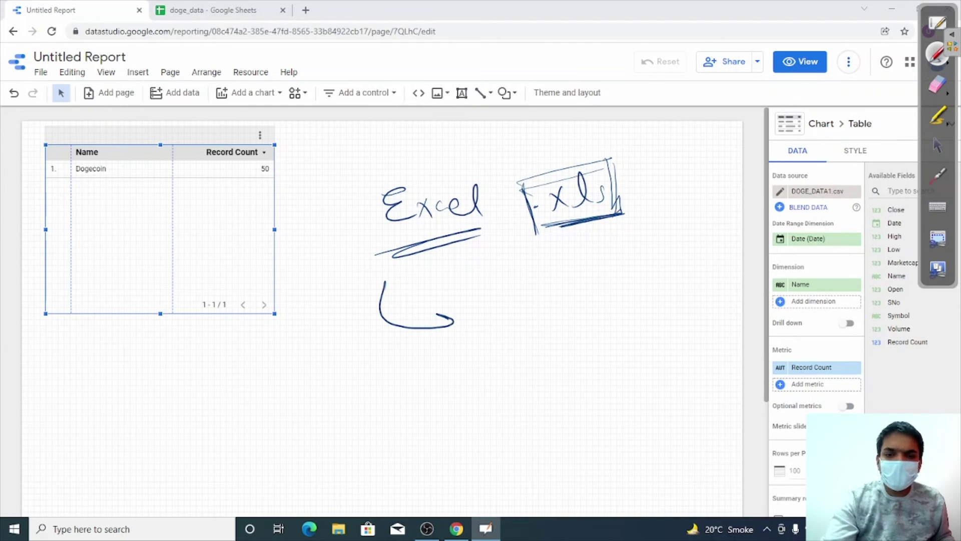
{"action": "left_click", "coordinate": [493, 320]}
{"action": "mouse_move", "coordinate": [523, 301]}
{"action": "left_mouse_down"}
{"action": "mouse_move", "coordinate": [521, 325]}
{"action": "mouse_move", "coordinate": [578, 295]}
{"action": "left_mouse_up"}
{"action": "left_click_drag", "start_coordinate": [485, 344], "coordinate": [564, 331]}
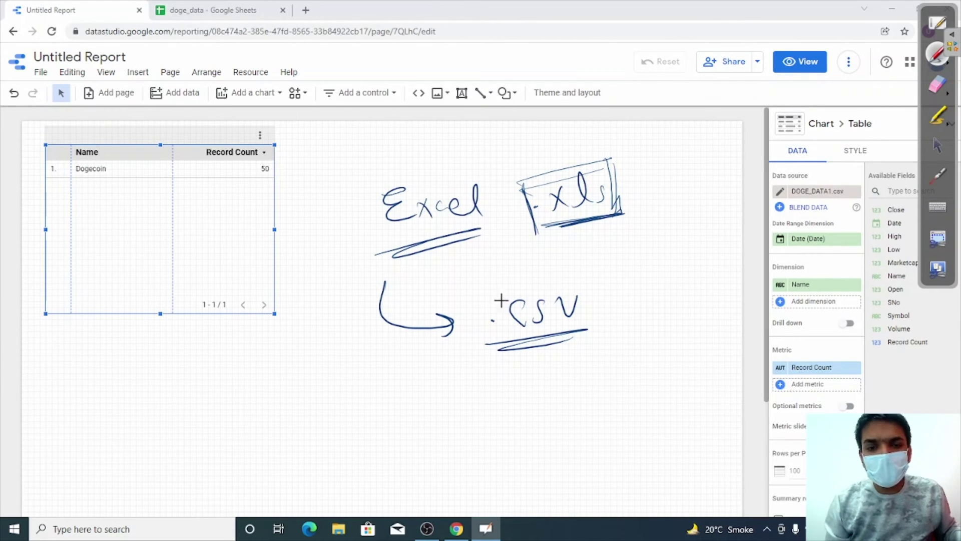
{"action": "mouse_move", "coordinate": [470, 292]}
{"action": "left_mouse_down"}
{"action": "mouse_move", "coordinate": [474, 360]}
{"action": "mouse_move", "coordinate": [620, 264]}
{"action": "mouse_move", "coordinate": [473, 361]}
{"action": "mouse_move", "coordinate": [615, 340]}
{"action": "left_mouse_up"}
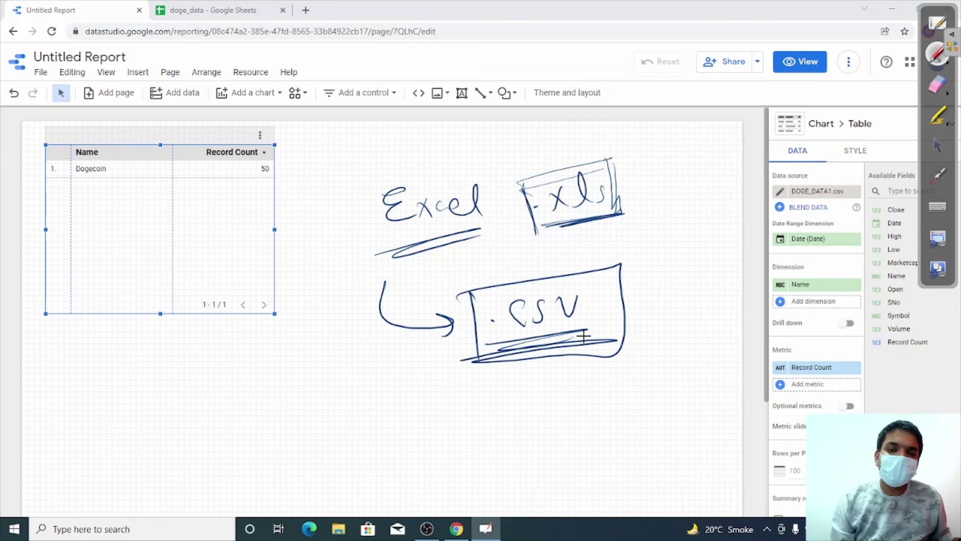
{"action": "left_click", "coordinate": [937, 85]}
{"action": "left_click", "coordinate": [854, 92]}
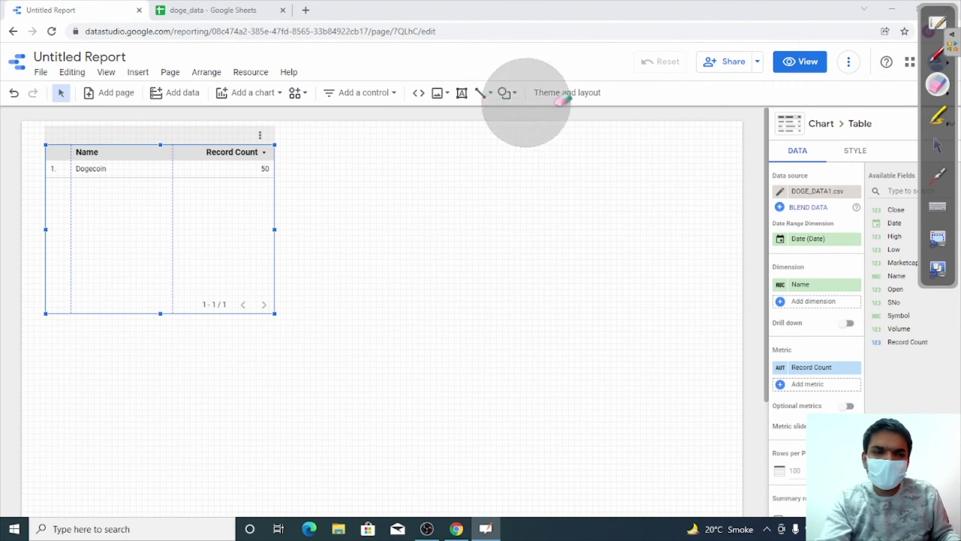
Exit annotation mode, glance at the File menu, and return to the Data Studio home page.
{"action": "left_click", "coordinate": [936, 56]}
{"action": "left_click", "coordinate": [935, 144]}
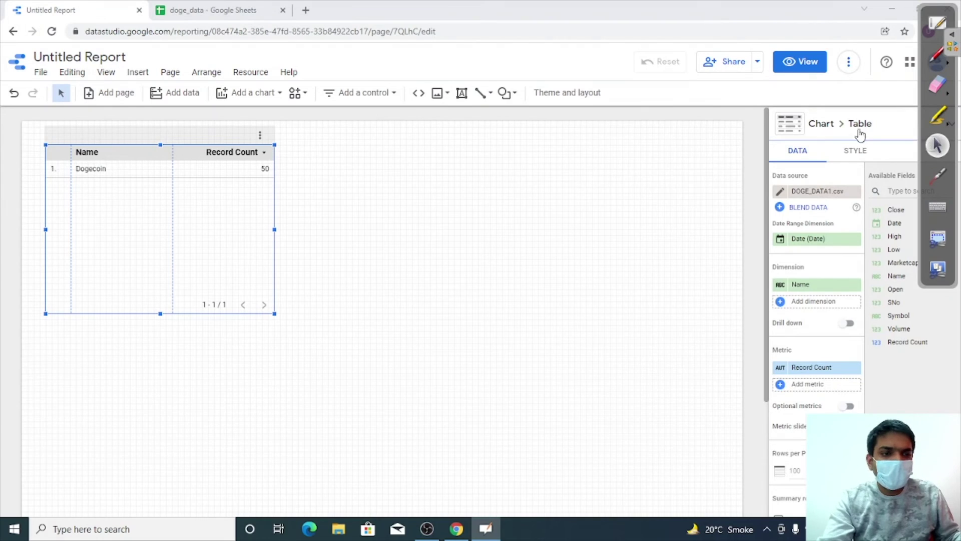
{"action": "left_click", "coordinate": [39, 73]}
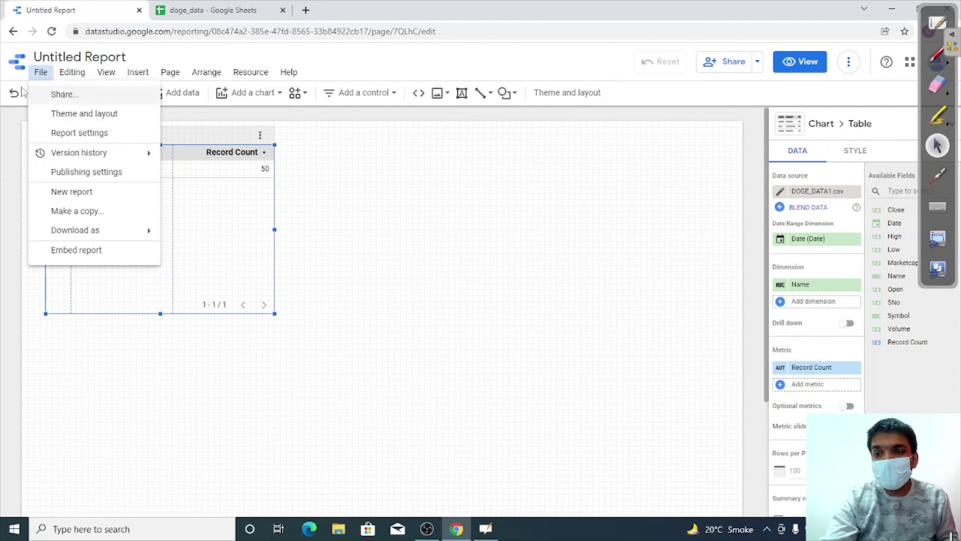
{"action": "left_click", "coordinate": [18, 72]}
{"action": "left_click", "coordinate": [19, 72]}
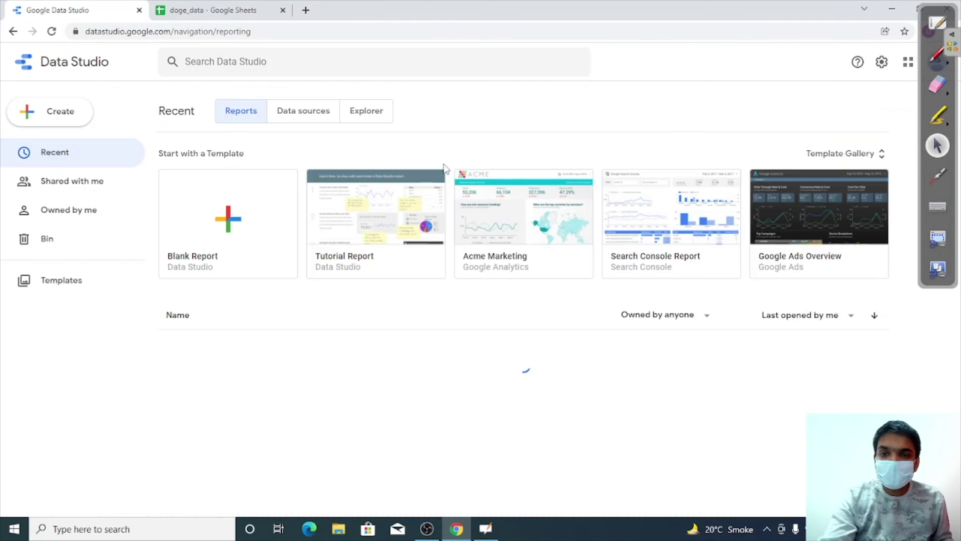
{"action": "mouse_move", "coordinate": [245, 344]}
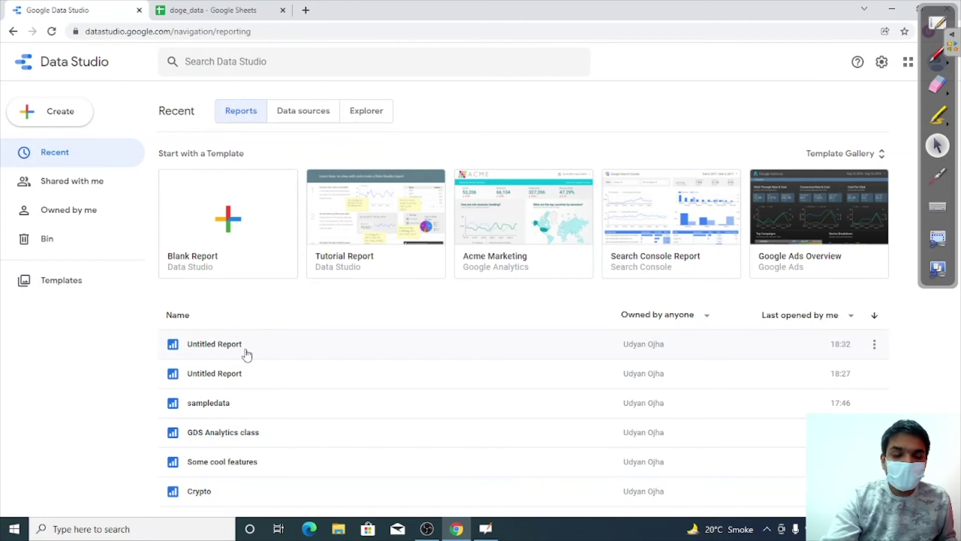
Reopen the Date/High/Low report in edit mode and change its title to Doge_Data.
{"action": "left_click", "coordinate": [235, 379]}
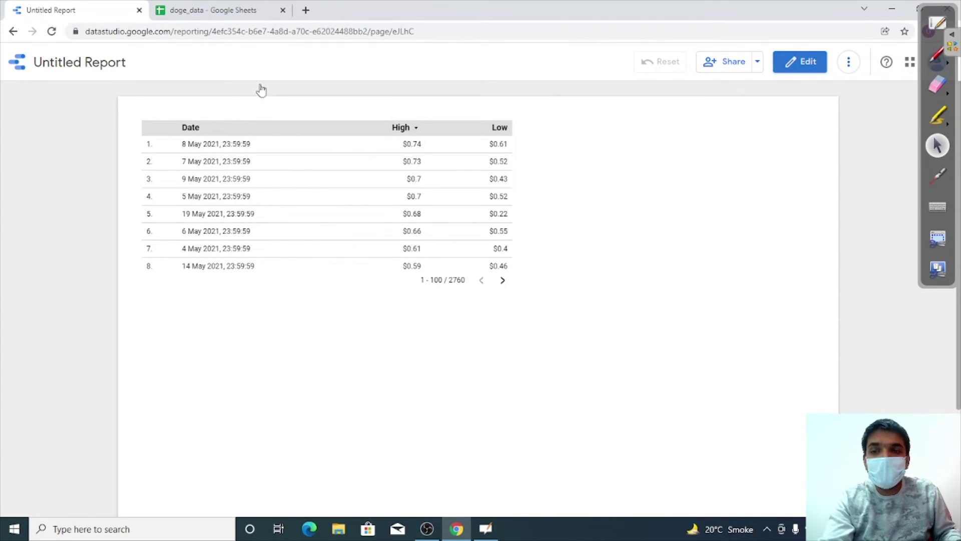
{"action": "left_click", "coordinate": [796, 62]}
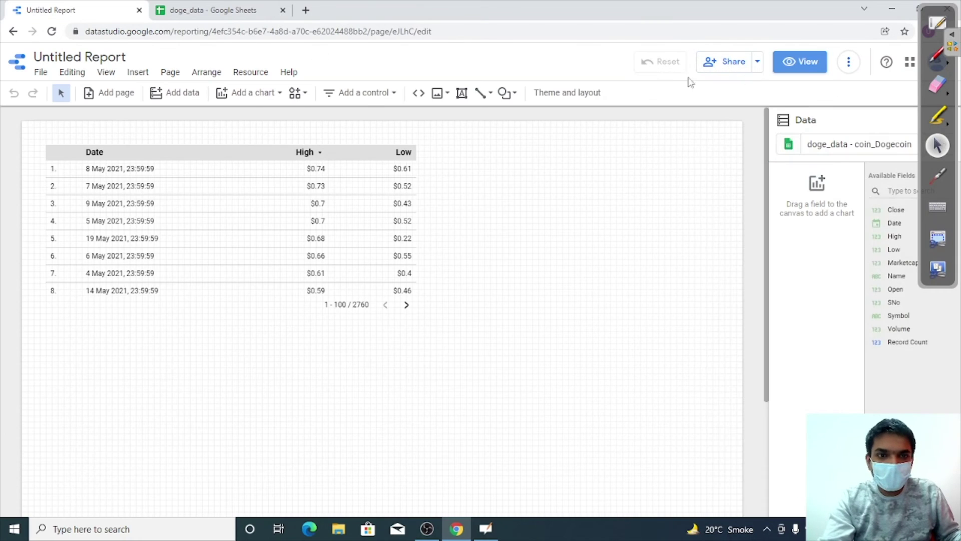
{"action": "left_click", "coordinate": [105, 56]}
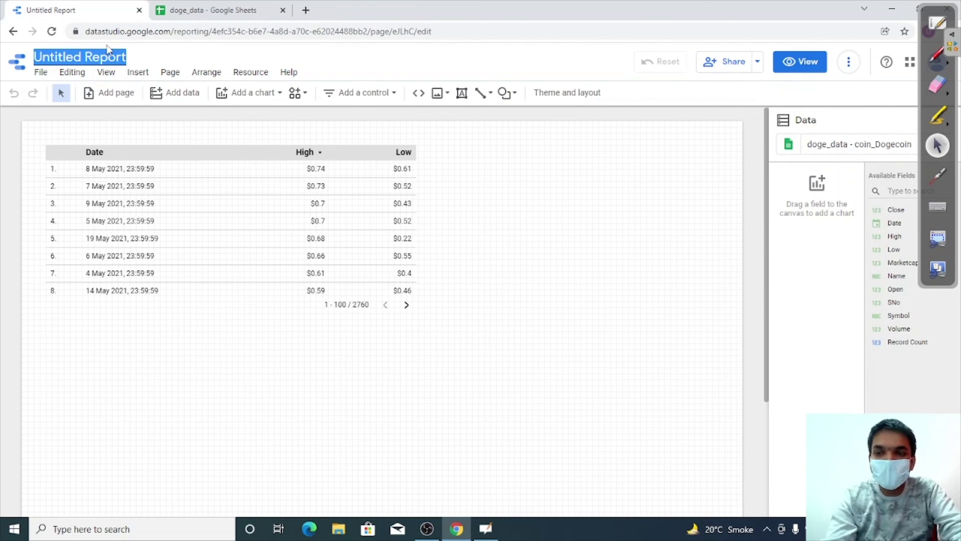
{"action": "type", "text": "D"}
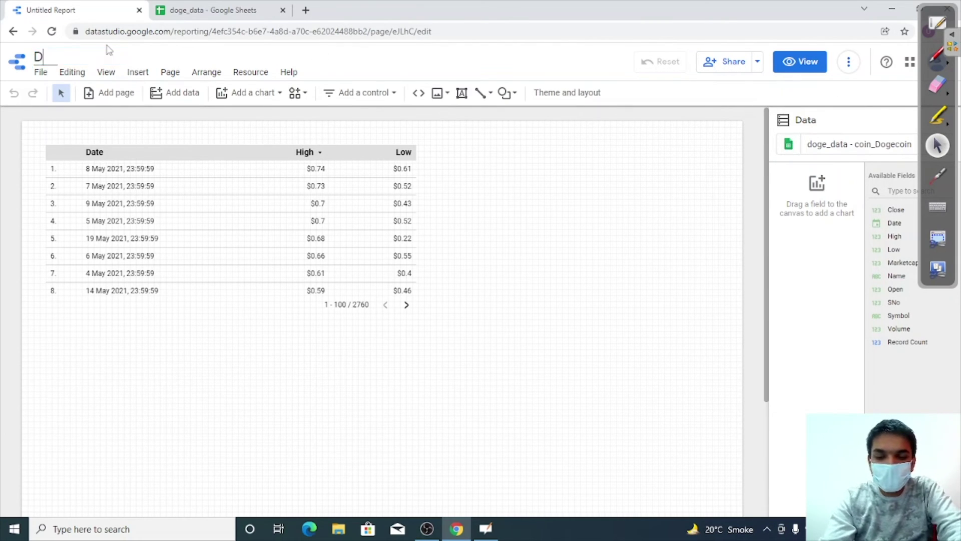
{"action": "type", "text": "oge_c"}
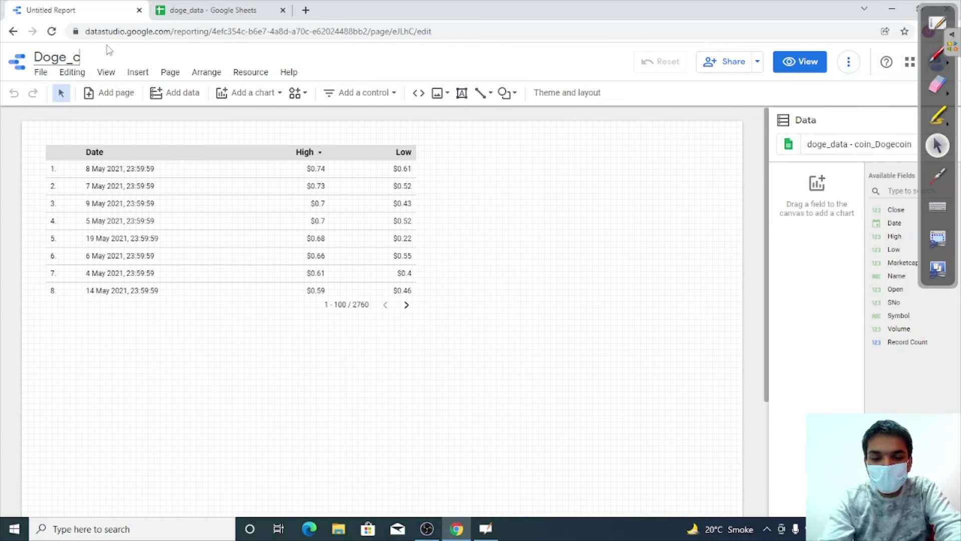
{"action": "key", "text": "BackSpace"}
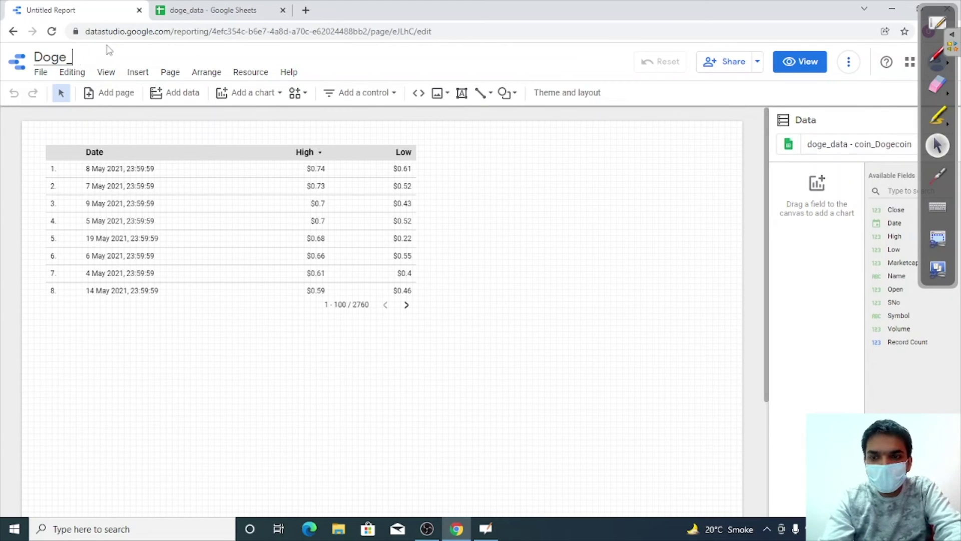
{"action": "type", "text": "Data"}
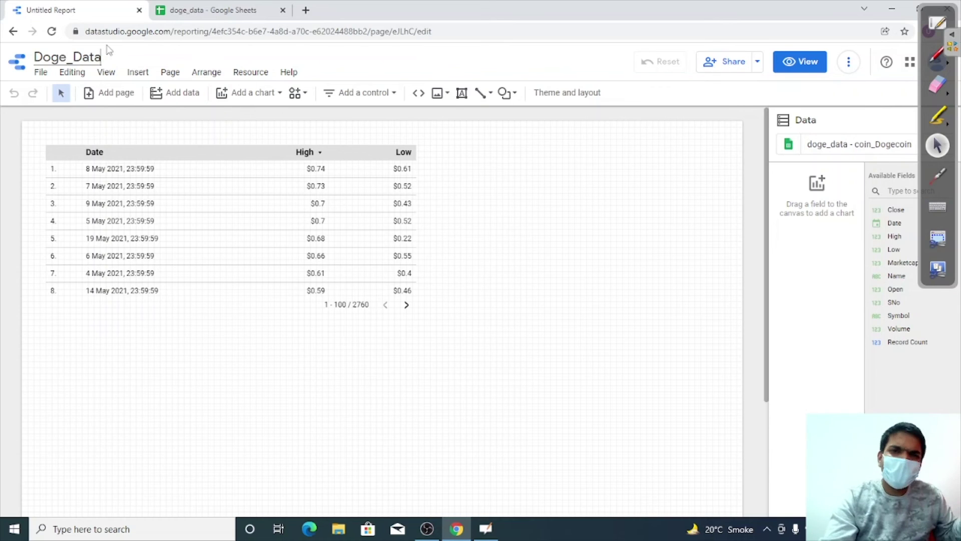
{"action": "left_click", "coordinate": [490, 353]}
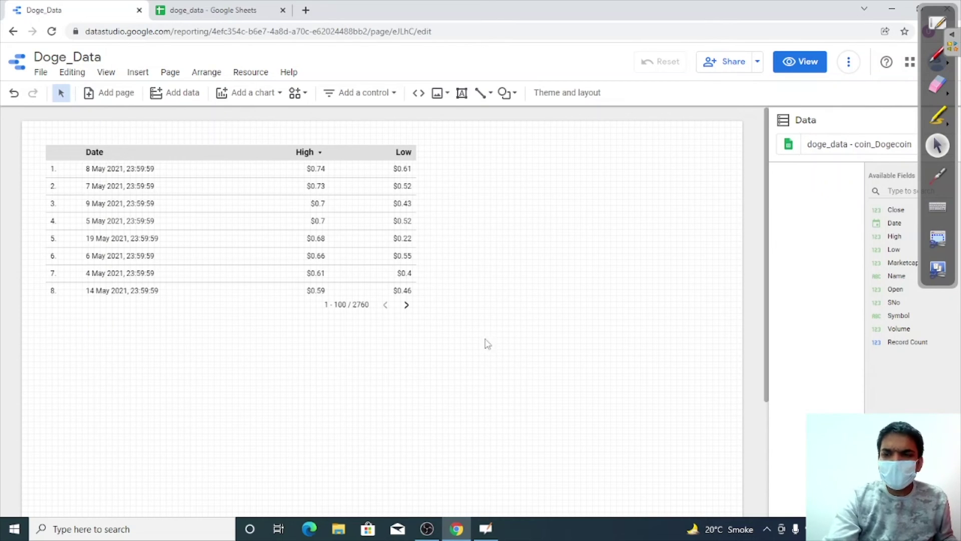
Create a calculated metric INR_HIGH with formula High*75 and apply it to the table.
{"action": "left_click", "coordinate": [218, 140]}
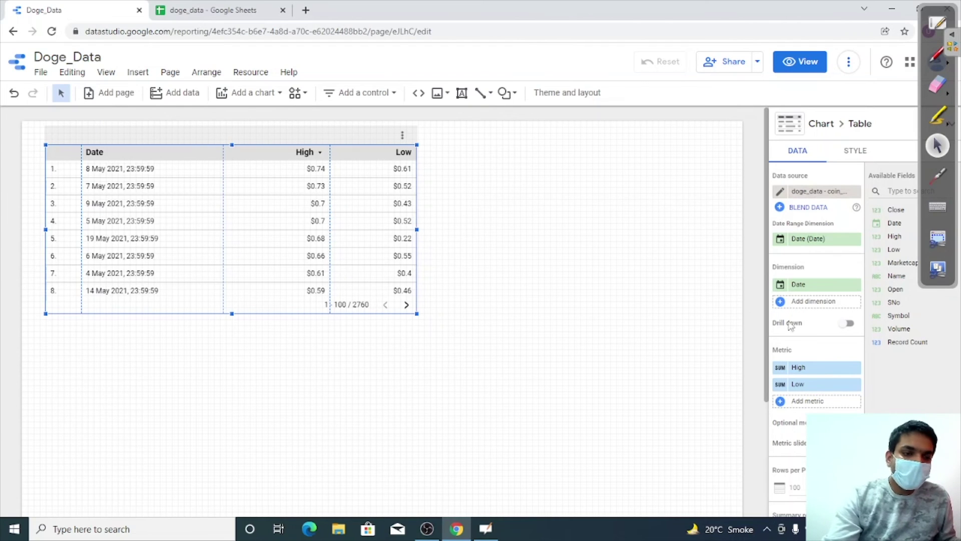
{"action": "scroll", "coordinate": [792, 347], "scroll_direction": "down", "scroll_amount": 1}
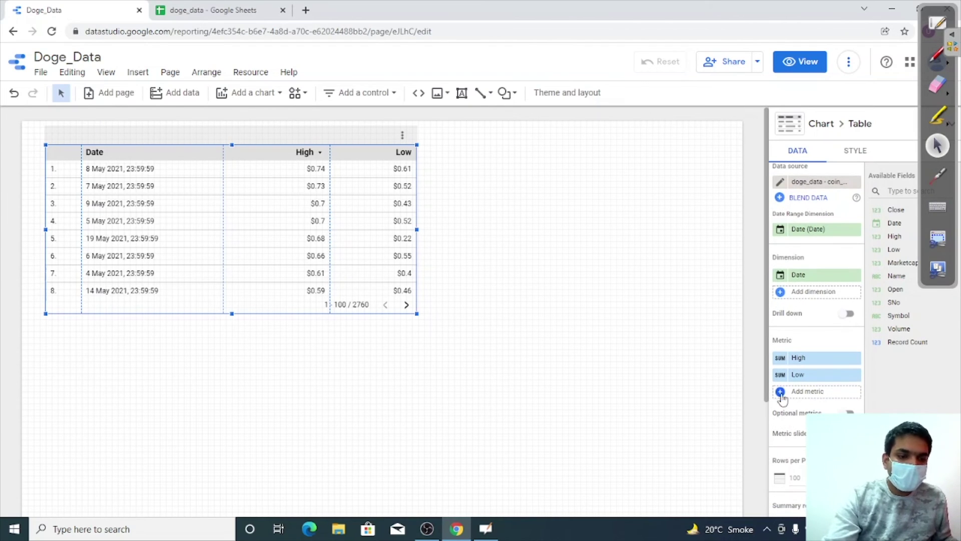
{"action": "left_click", "coordinate": [782, 392]}
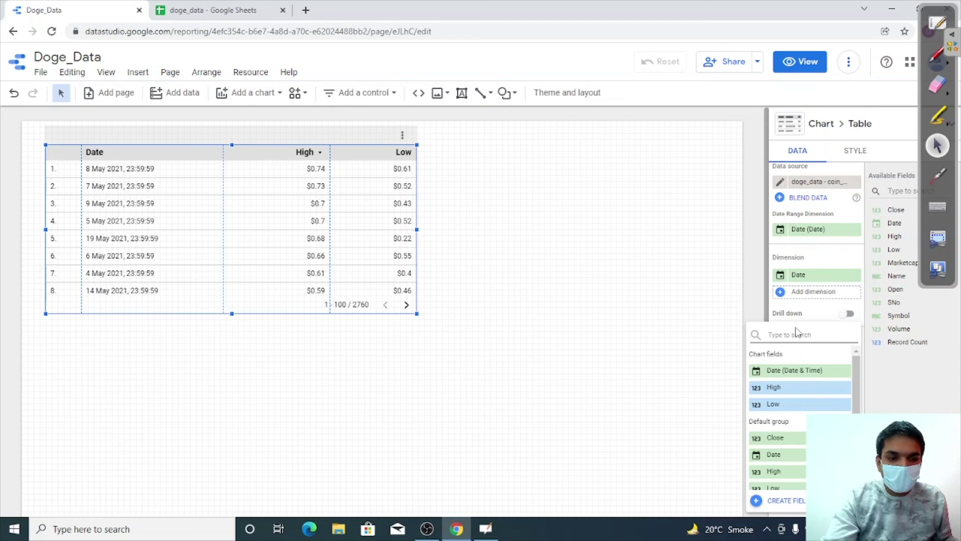
{"action": "type", "text": "High"}
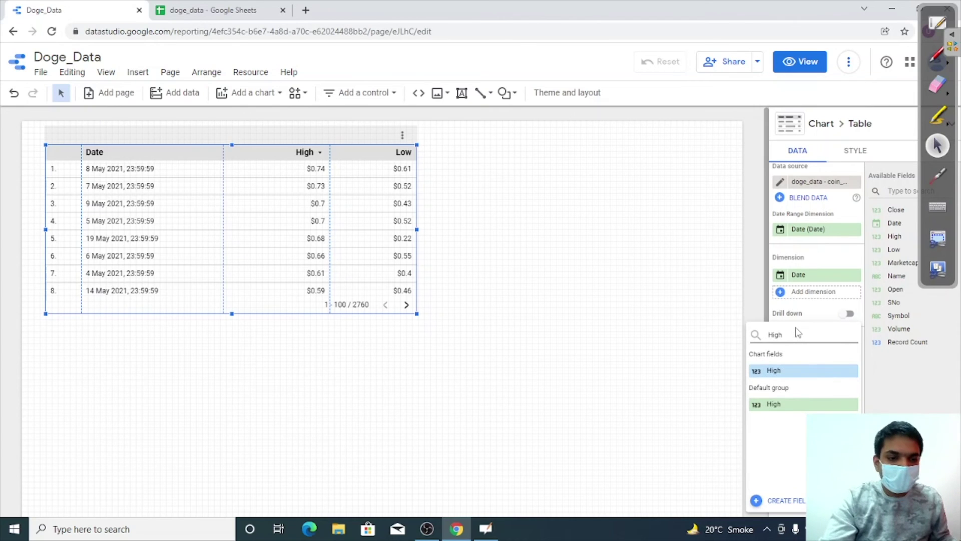
{"action": "left_click", "coordinate": [757, 500]}
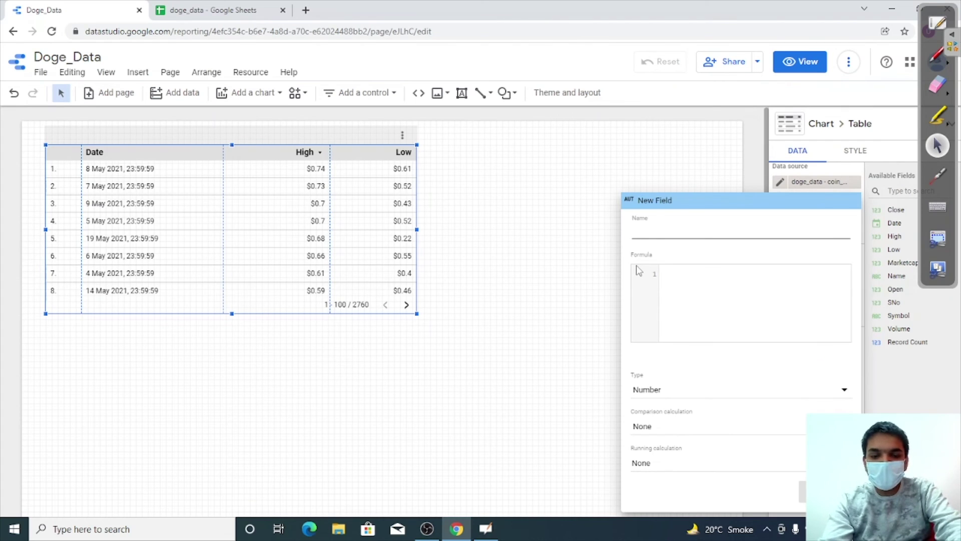
{"action": "type", "text": "INR_"}
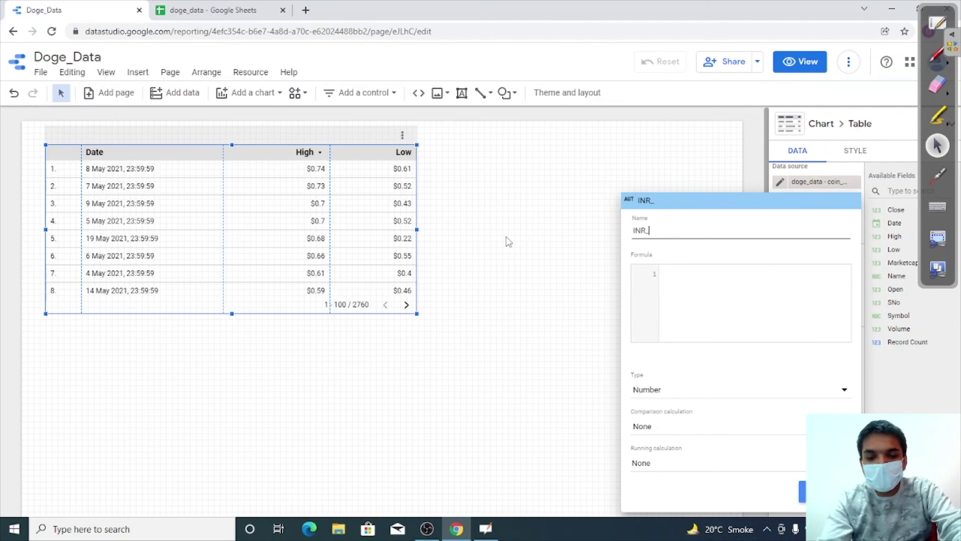
{"action": "type", "text": "HIGH"}
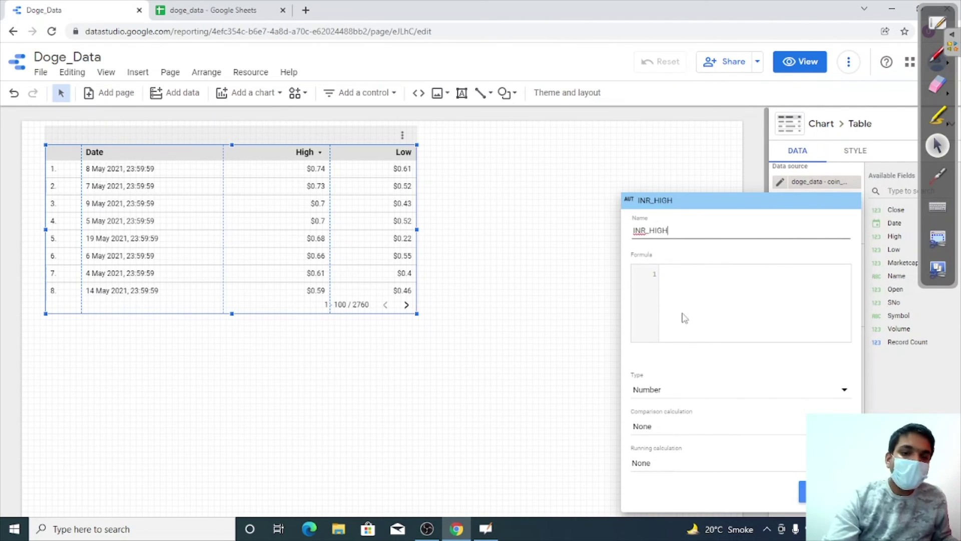
{"action": "left_click", "coordinate": [686, 316]}
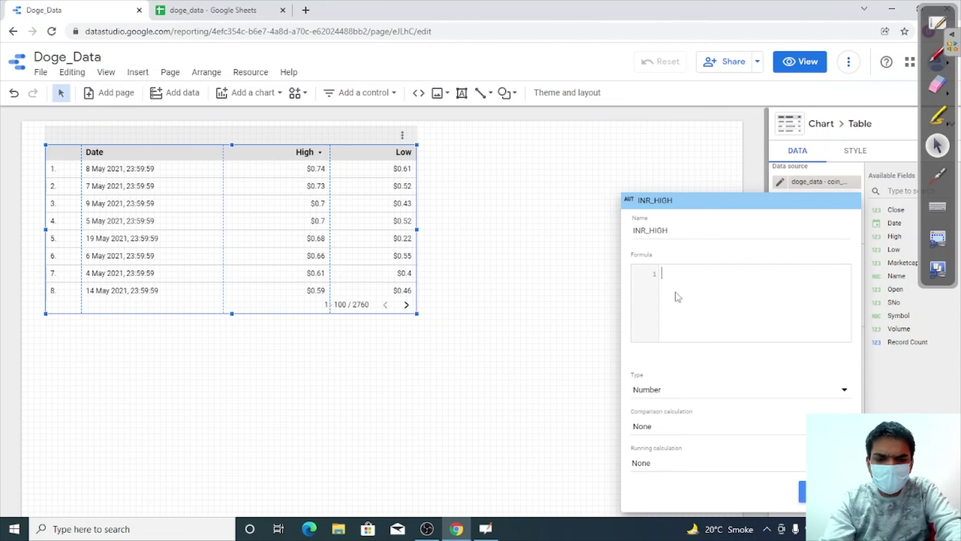
{"action": "type", "text": "Hig"}
{"action": "key", "text": "Return"}
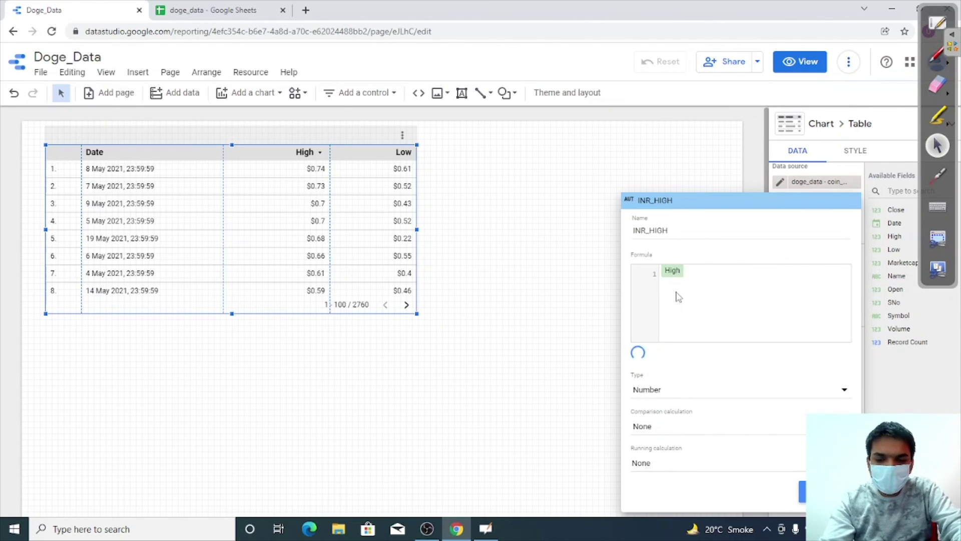
{"action": "type", "text": "*"}
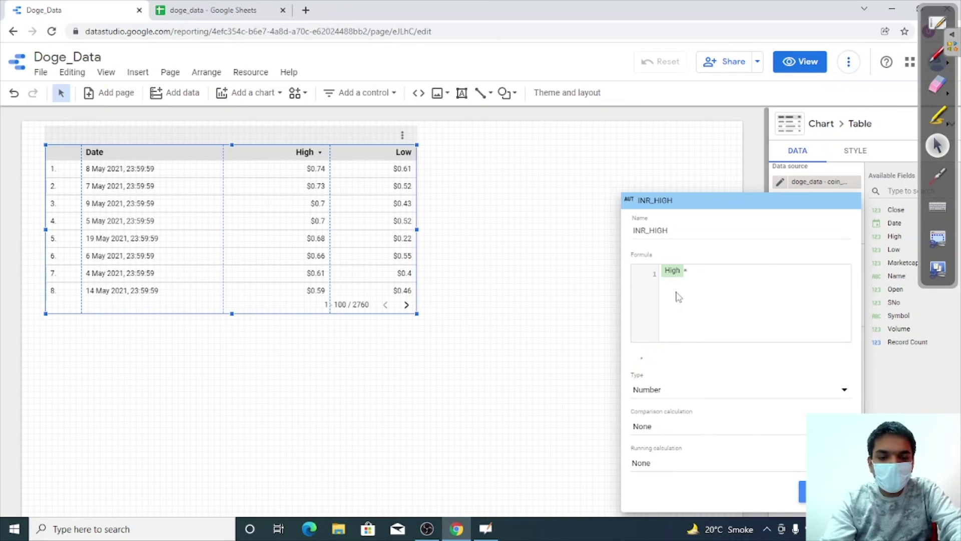
{"action": "type", "text": "75"}
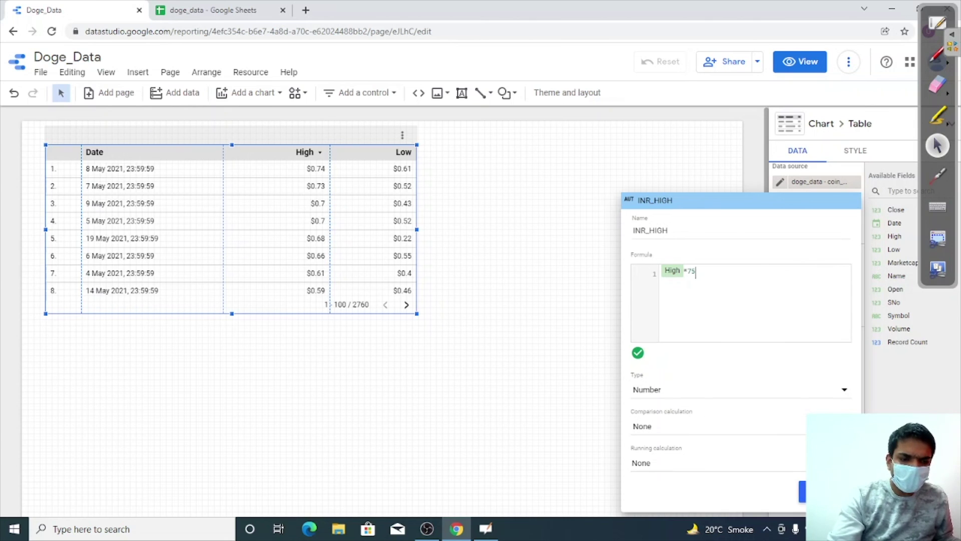
{"action": "left_click", "coordinate": [802, 488]}
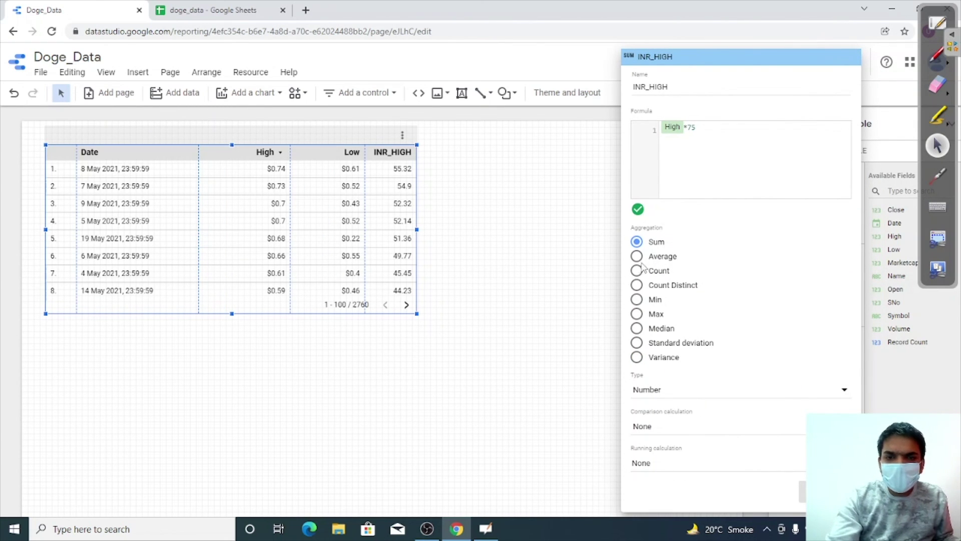
Set the INR_HIGH field type to Currency INR - Indian Rupee (₹) and update it.
{"action": "left_click", "coordinate": [671, 397]}
{"action": "mouse_move", "coordinate": [680, 418]}
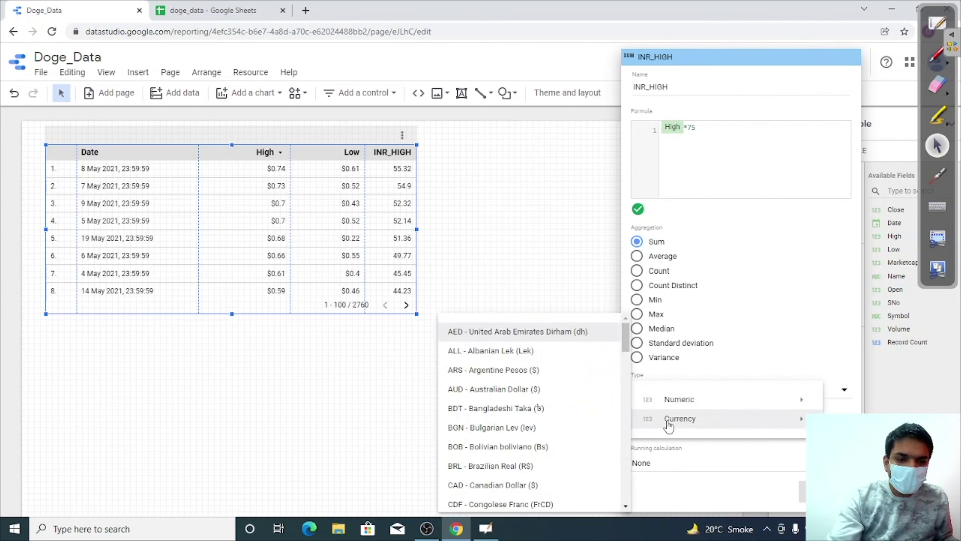
{"action": "scroll", "coordinate": [618, 350], "scroll_direction": "down", "scroll_amount": 10}
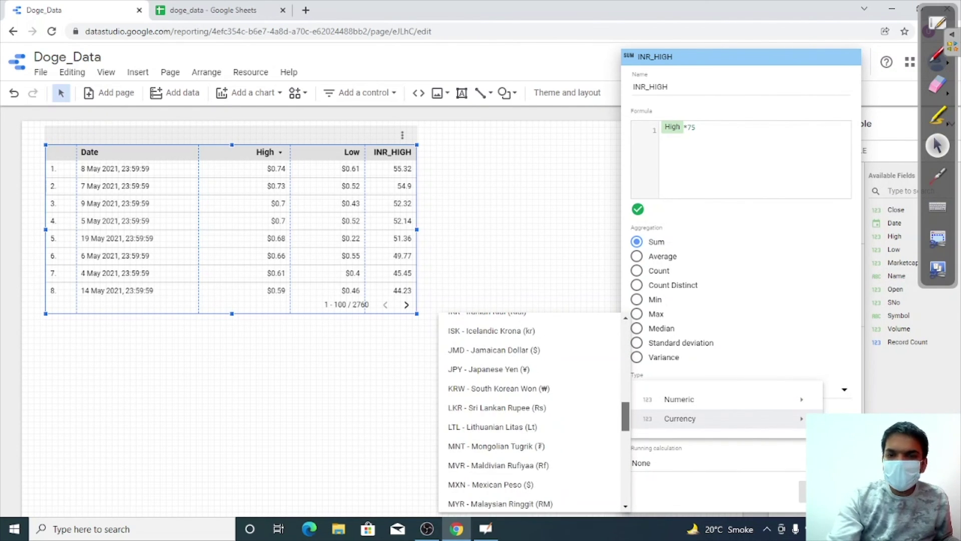
{"action": "scroll", "coordinate": [531, 412], "scroll_direction": "down", "scroll_amount": 2}
{"action": "scroll", "coordinate": [530, 413], "scroll_direction": "down", "scroll_amount": 2}
{"action": "scroll", "coordinate": [531, 413], "scroll_direction": "down", "scroll_amount": 2}
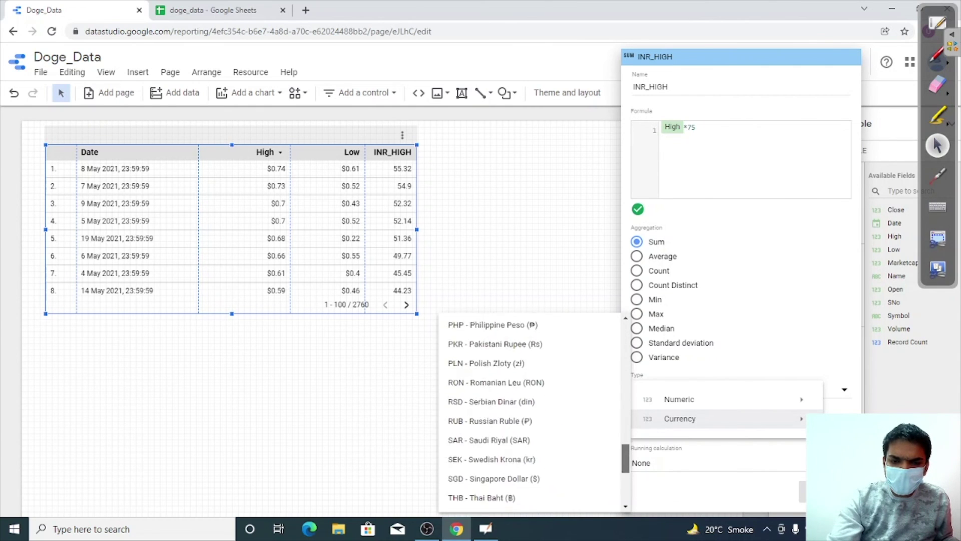
{"action": "scroll", "coordinate": [531, 413], "scroll_direction": "down", "scroll_amount": 2}
{"action": "scroll", "coordinate": [530, 413], "scroll_direction": "down", "scroll_amount": 2}
{"action": "scroll", "coordinate": [530, 413], "scroll_direction": "down", "scroll_amount": 1}
{"action": "scroll", "coordinate": [531, 413], "scroll_direction": "up", "scroll_amount": 1}
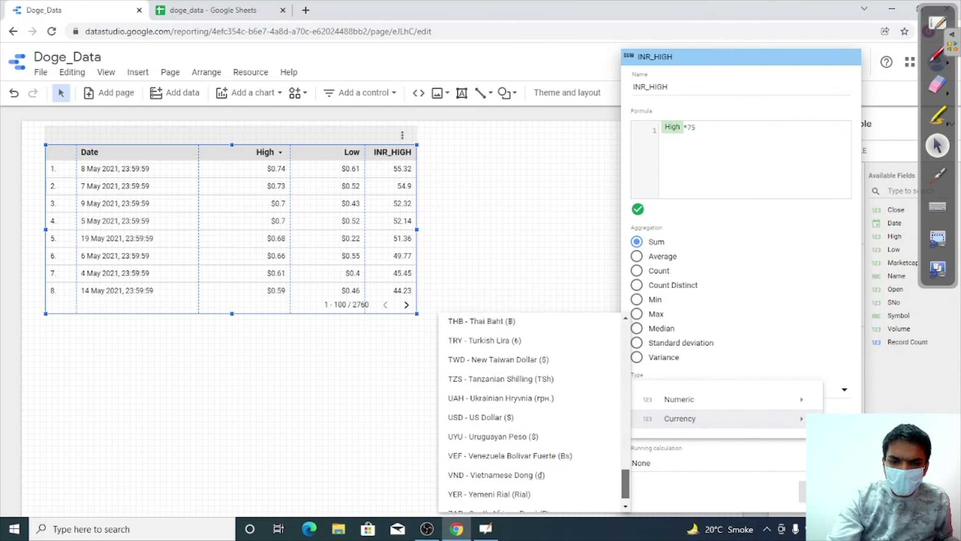
{"action": "scroll", "coordinate": [530, 413], "scroll_direction": "up", "scroll_amount": 3}
{"action": "scroll", "coordinate": [530, 413], "scroll_direction": "up", "scroll_amount": 2}
{"action": "scroll", "coordinate": [531, 413], "scroll_direction": "up", "scroll_amount": 2}
{"action": "scroll", "coordinate": [530, 413], "scroll_direction": "up", "scroll_amount": 2}
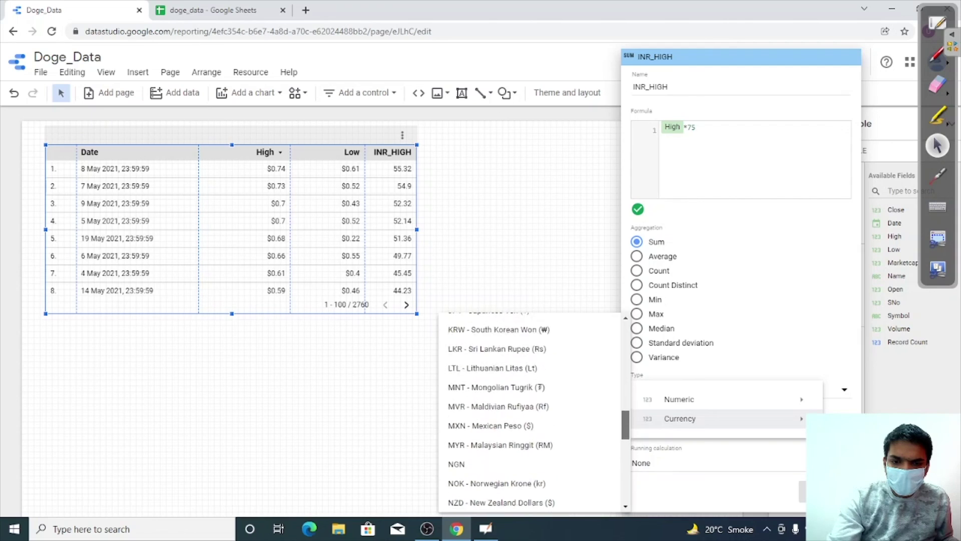
{"action": "scroll", "coordinate": [533, 401], "scroll_direction": "up", "scroll_amount": 2}
{"action": "scroll", "coordinate": [533, 401], "scroll_direction": "up", "scroll_amount": 2}
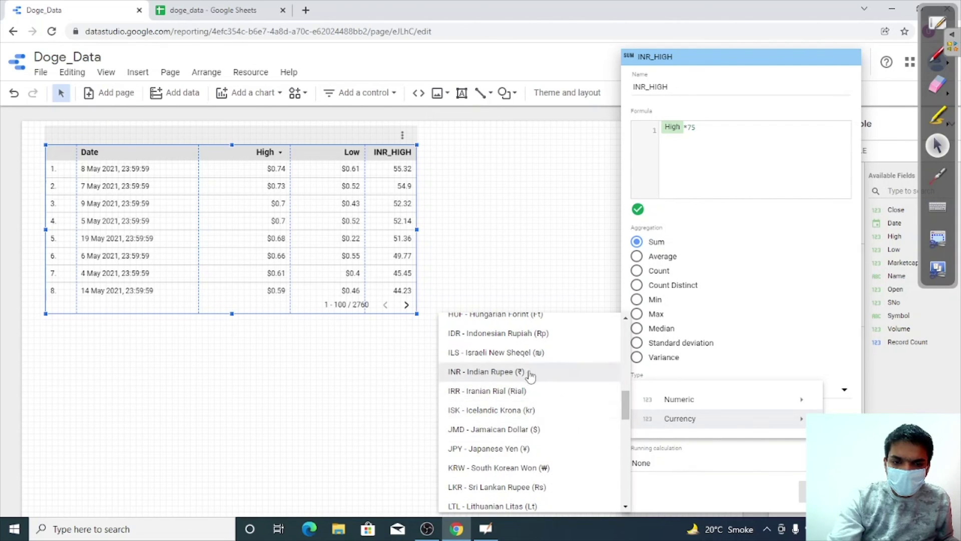
{"action": "left_click", "coordinate": [530, 376]}
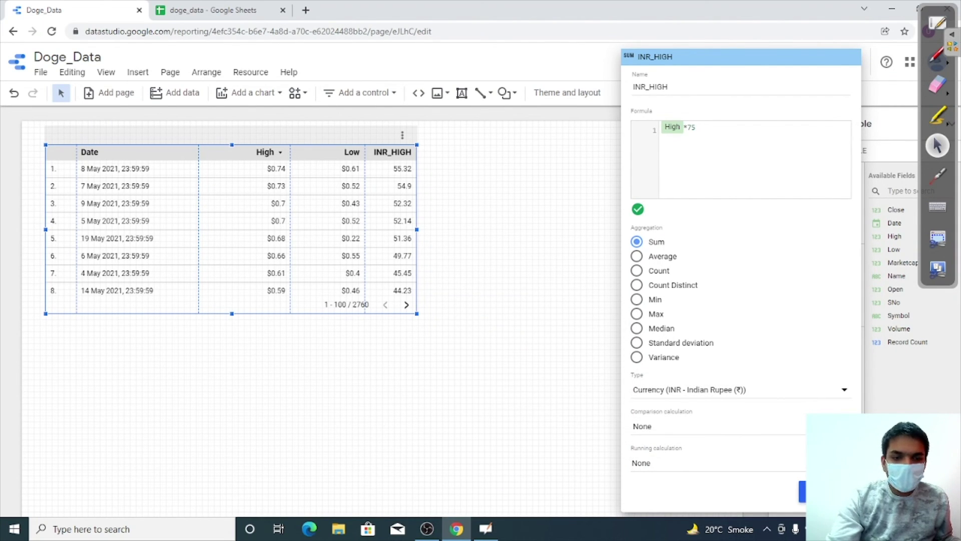
{"action": "left_click", "coordinate": [826, 492]}
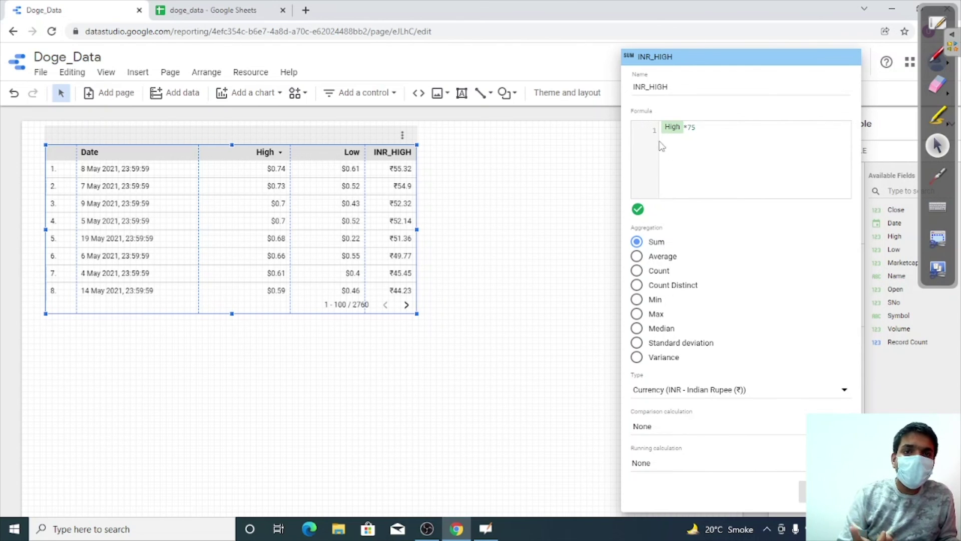
Clear the INR_HIGH formula, then undo to restore High*75.
{"action": "double_click", "coordinate": [693, 129]}
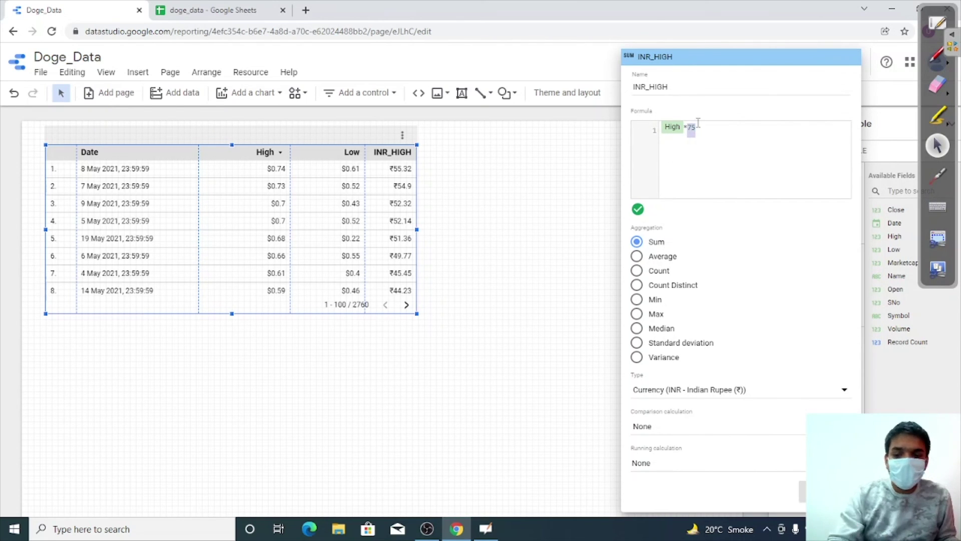
{"action": "key", "text": "ctrl+a"}
{"action": "key", "text": "BackSpace"}
{"action": "type", "text": "C"}
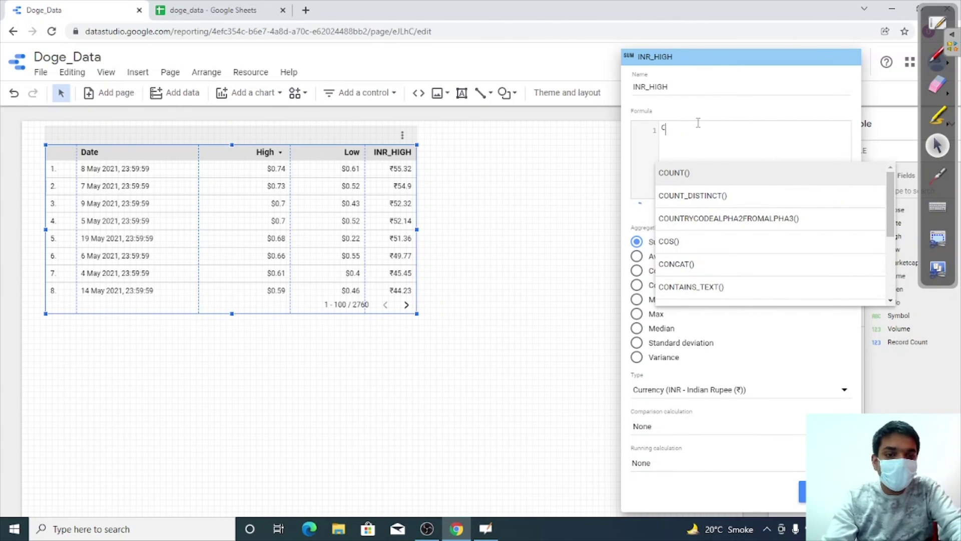
{"action": "key", "text": "BackSpace"}
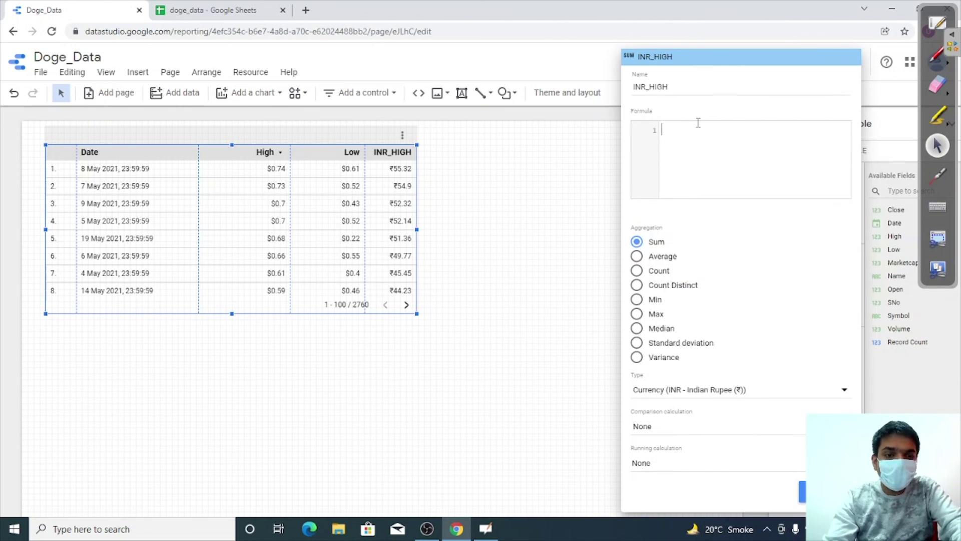
{"action": "key", "text": "ctrl+z"}
{"action": "key", "text": "ctrl+z"}
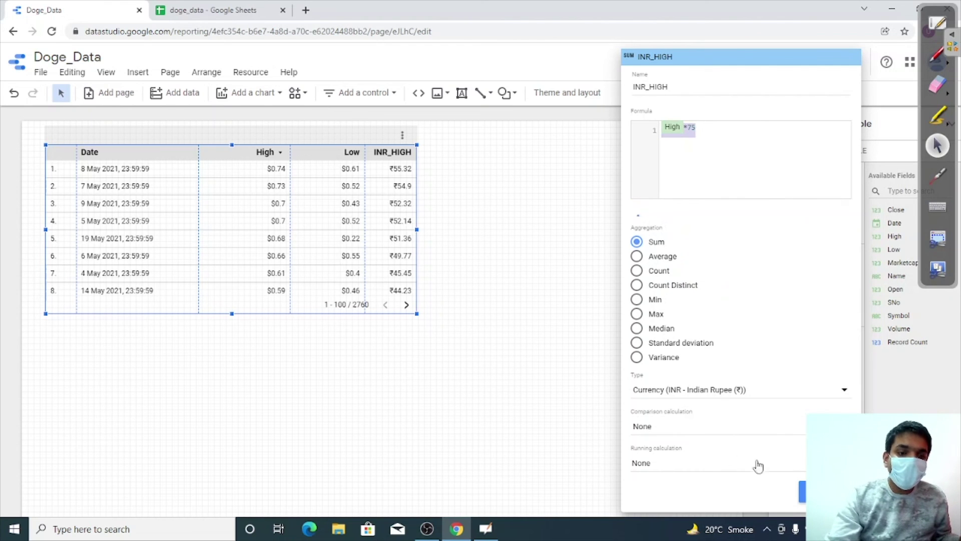
Close the field editor and place a time series chart beside the price table.
{"action": "left_click", "coordinate": [506, 346]}
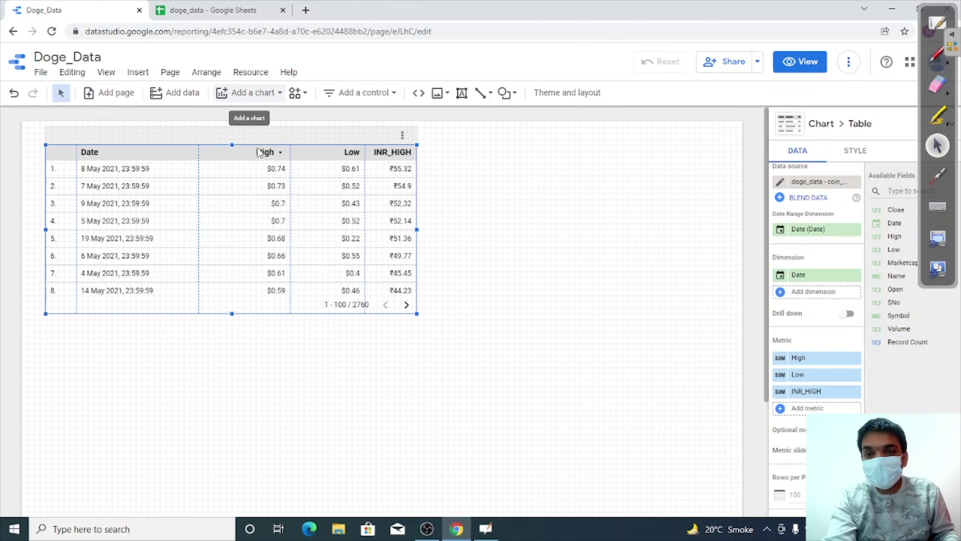
{"action": "left_click", "coordinate": [248, 93]}
{"action": "left_click", "coordinate": [242, 204]}
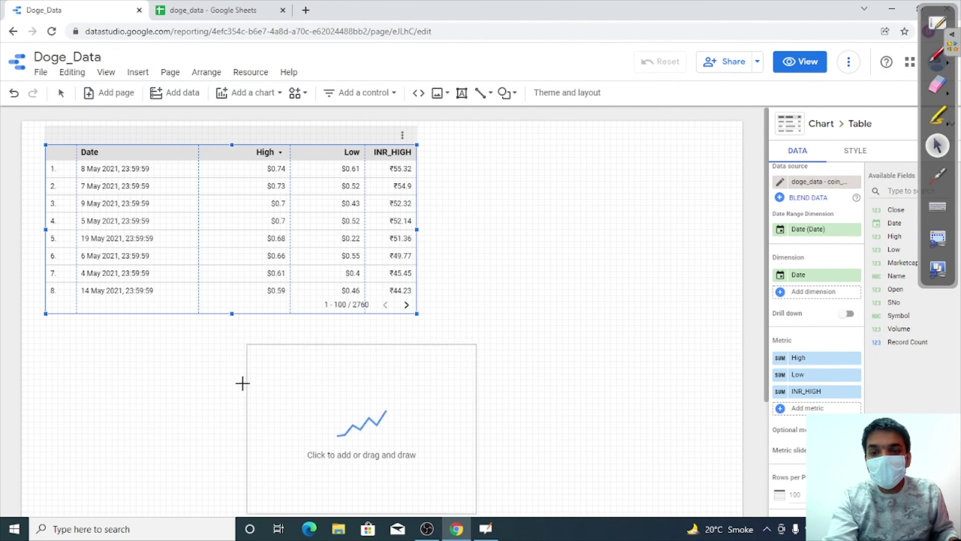
{"action": "left_click", "coordinate": [472, 232]}
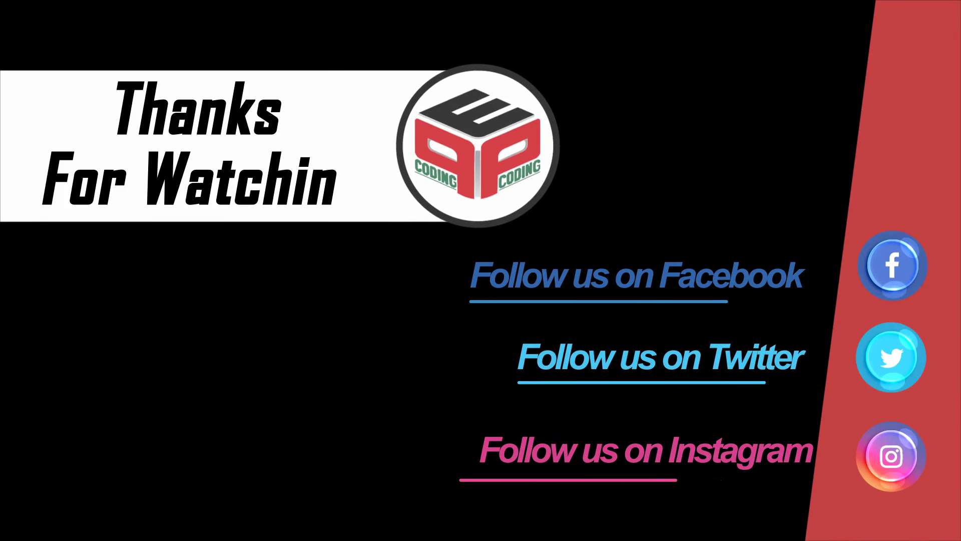